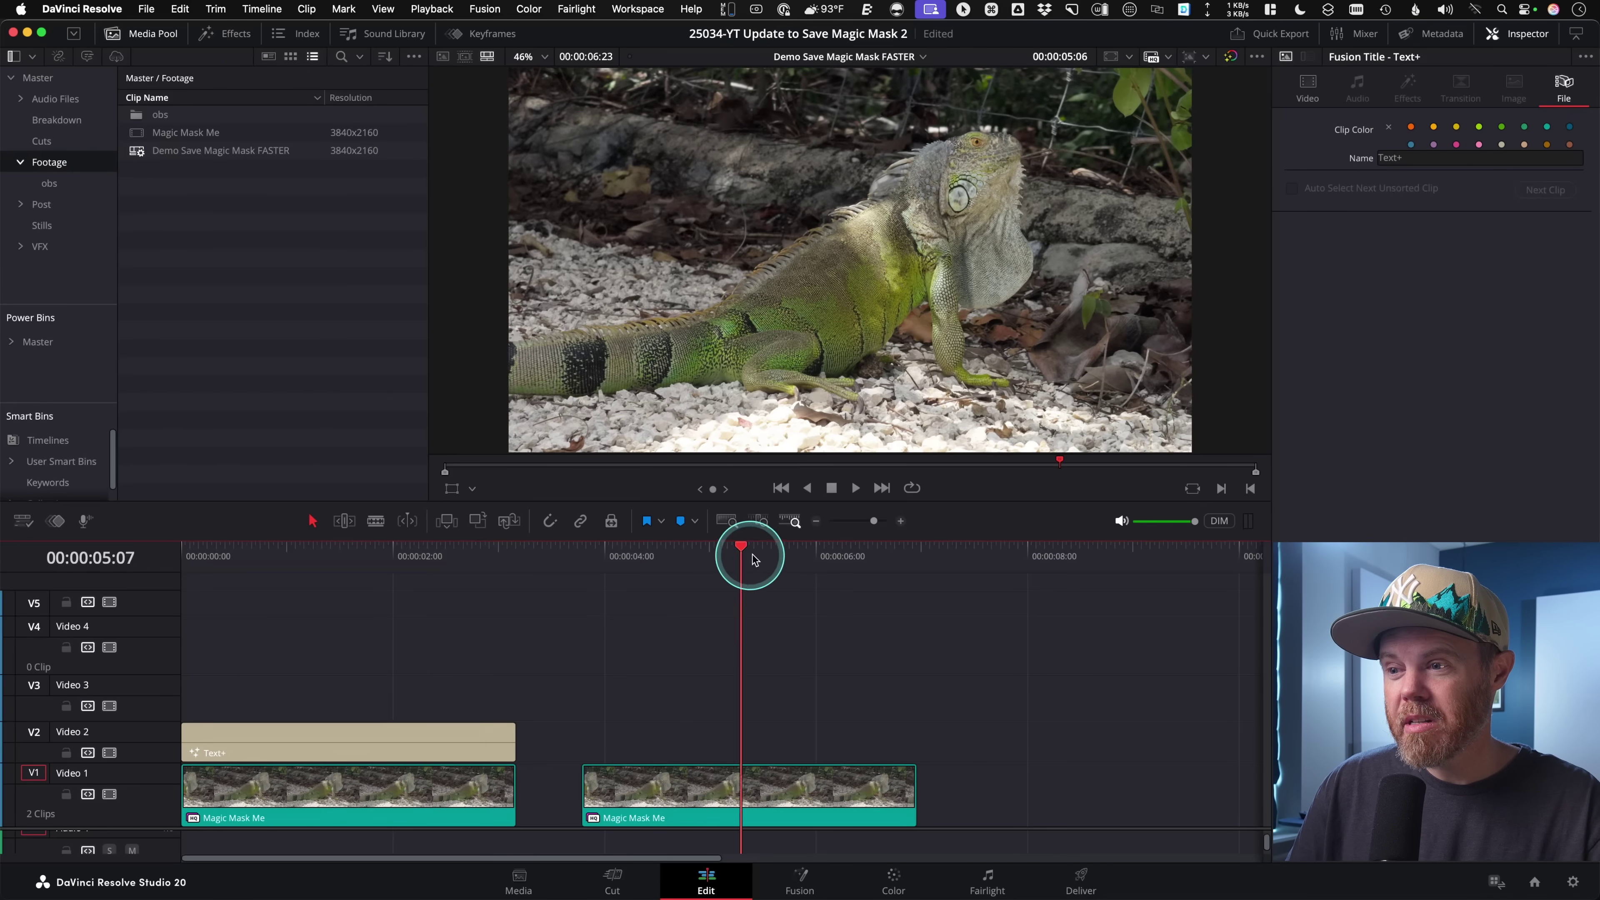
At 5:00, view the second Magic Mask Me clip's file details: ProRes 422, 3840 x 2160, 23.976 fps
drag(754, 560, 721, 572)
click(764, 788)
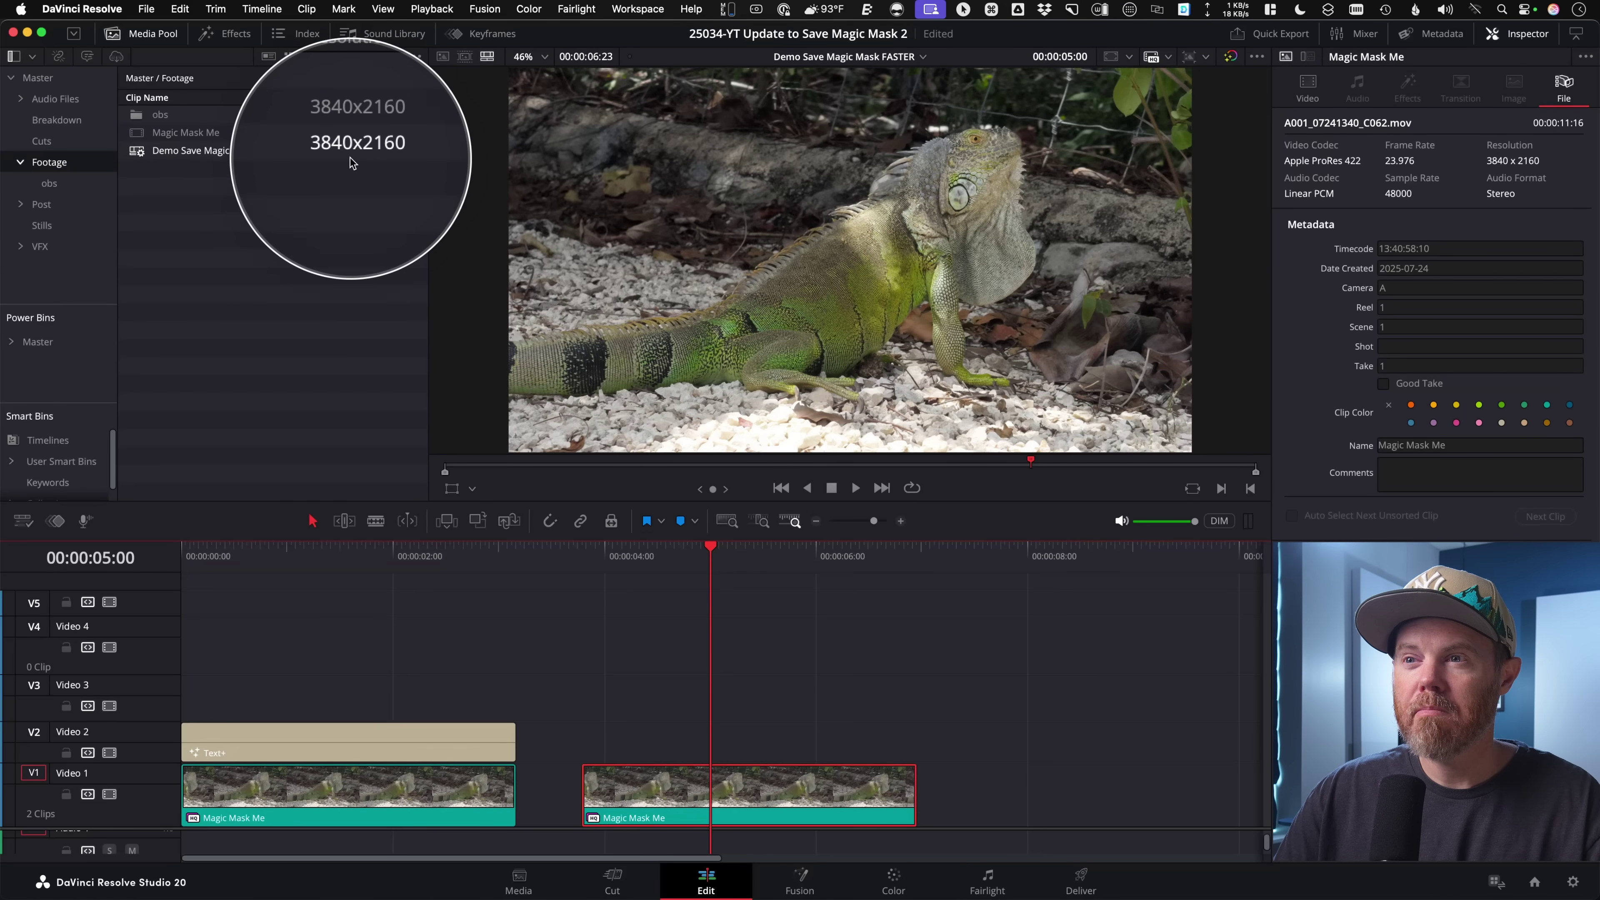
click(346, 255)
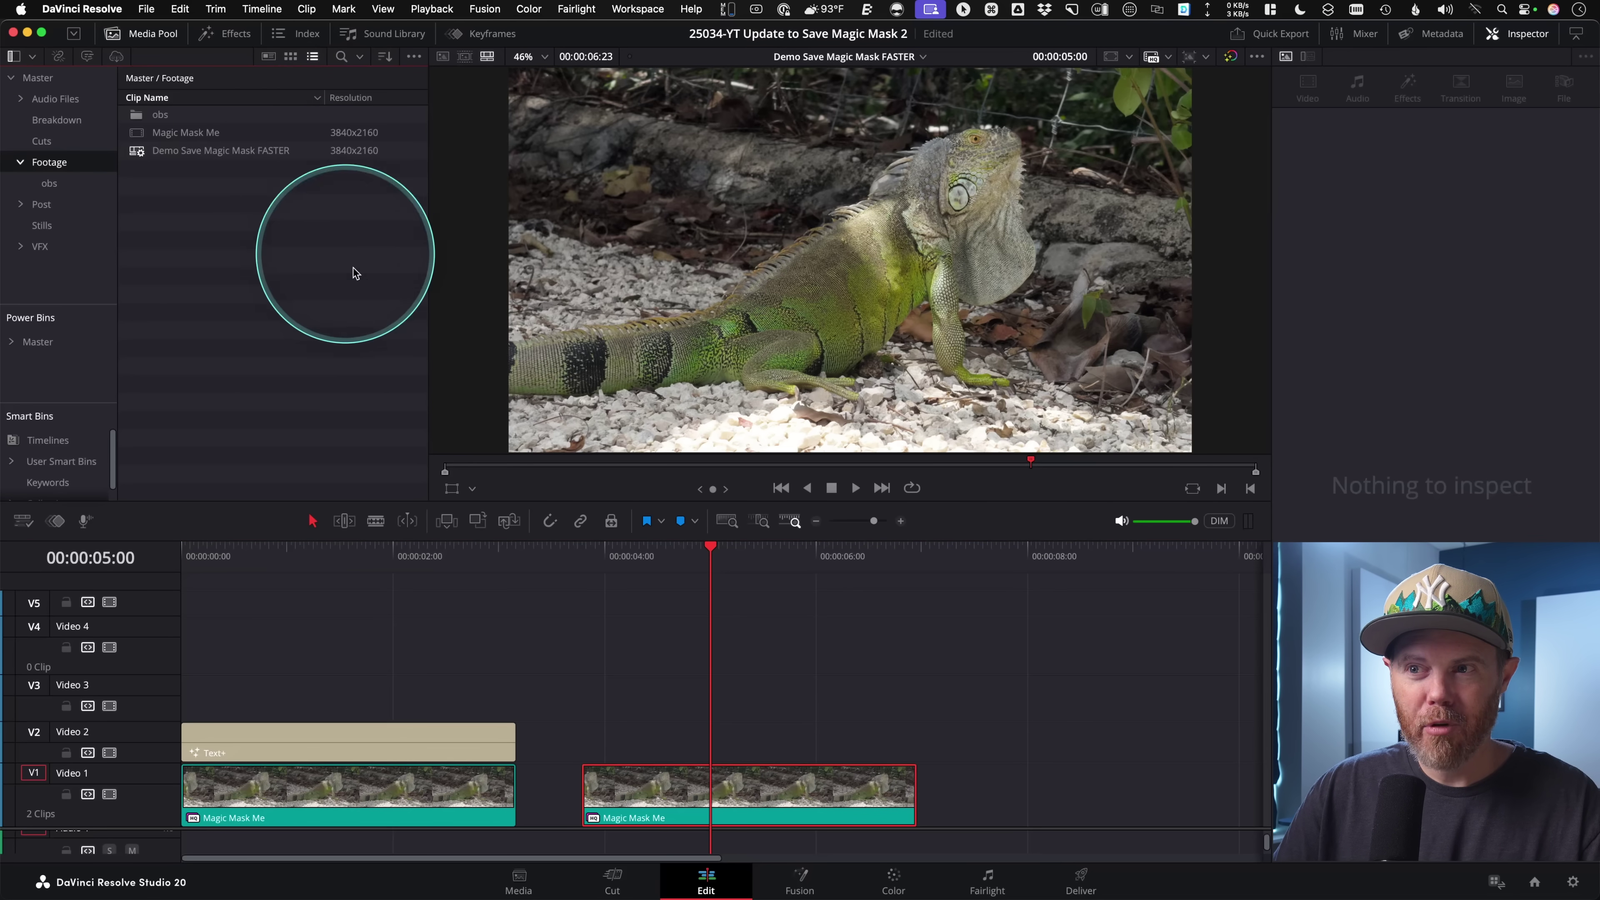
click(738, 765)
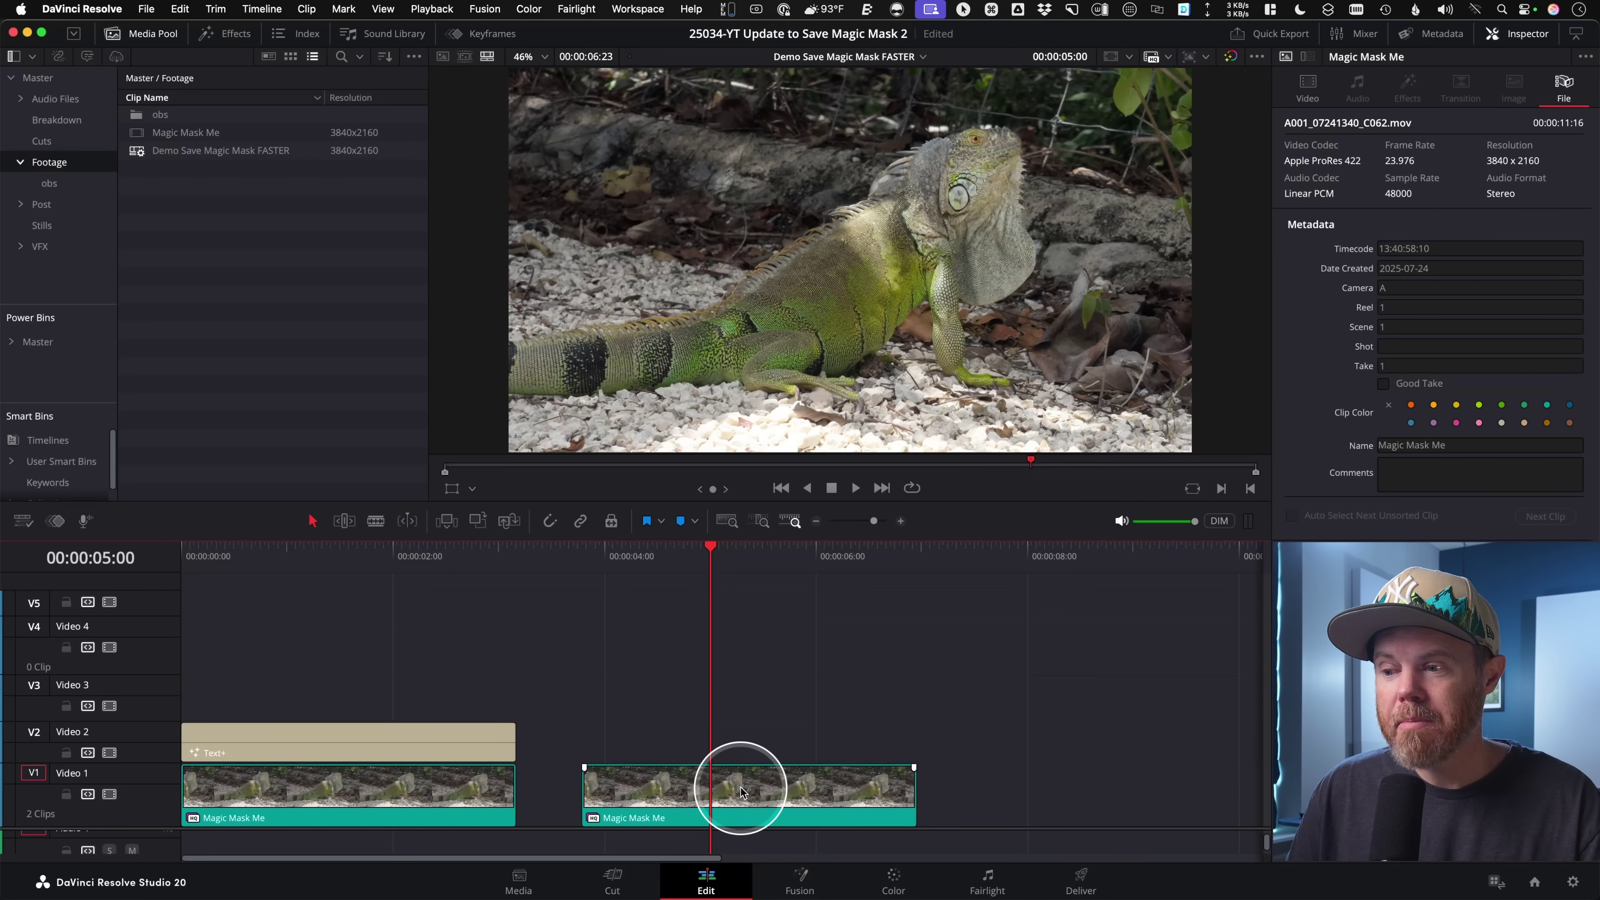
Copy the second Magic Mask Me clip onto Video 3 above the original, showing timecode overlays at 05:19
drag(741, 793, 668, 717)
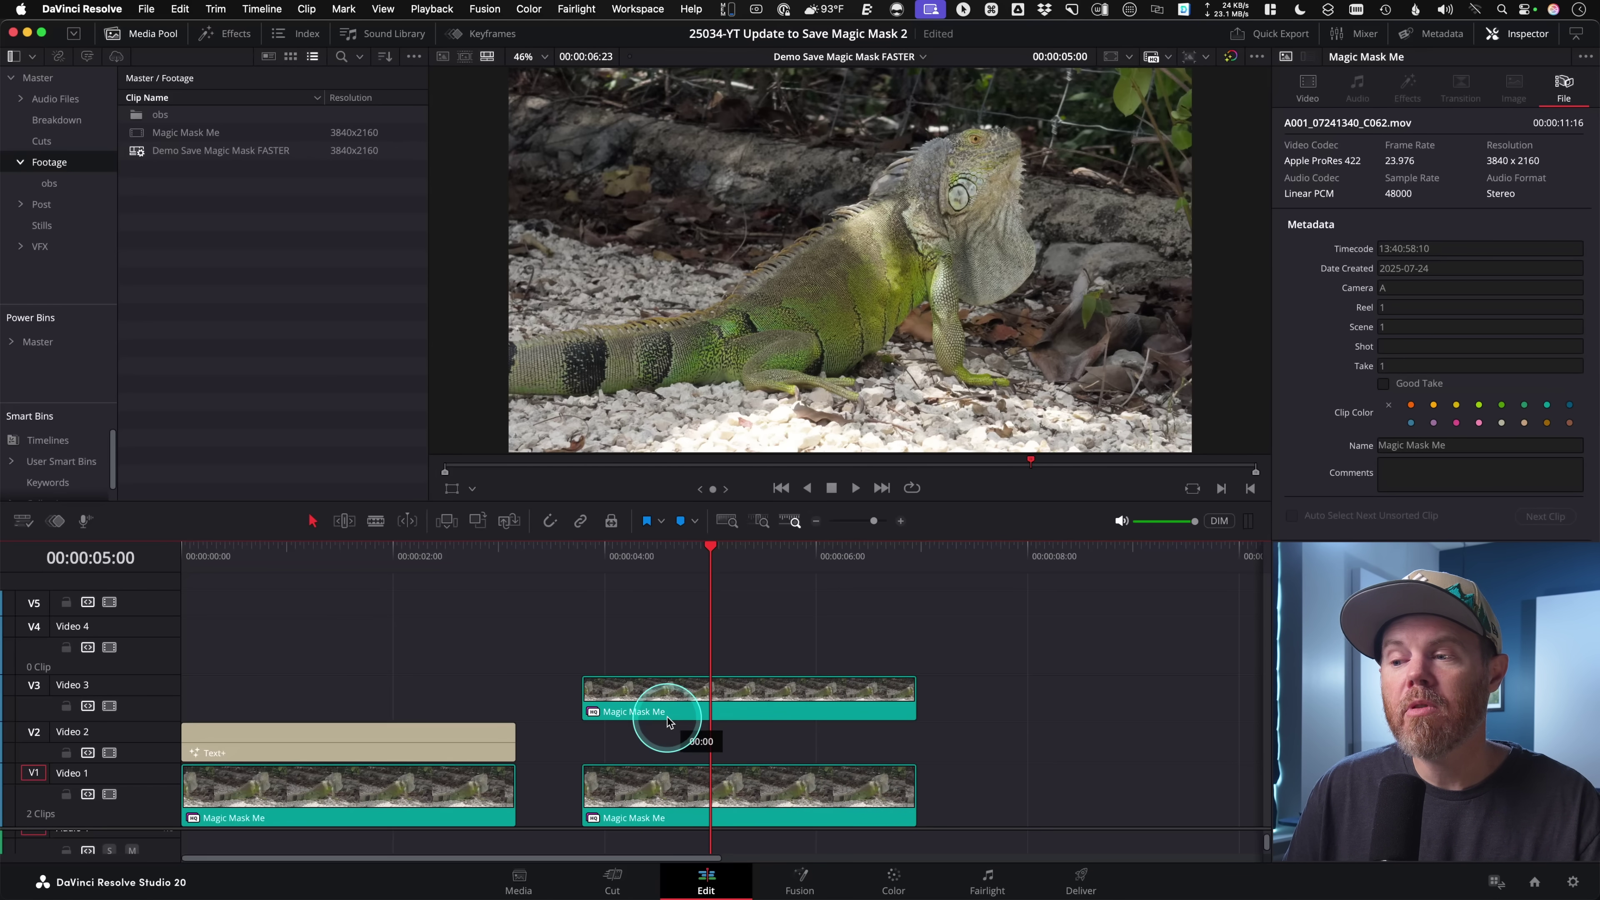
drag(714, 714, 715, 715)
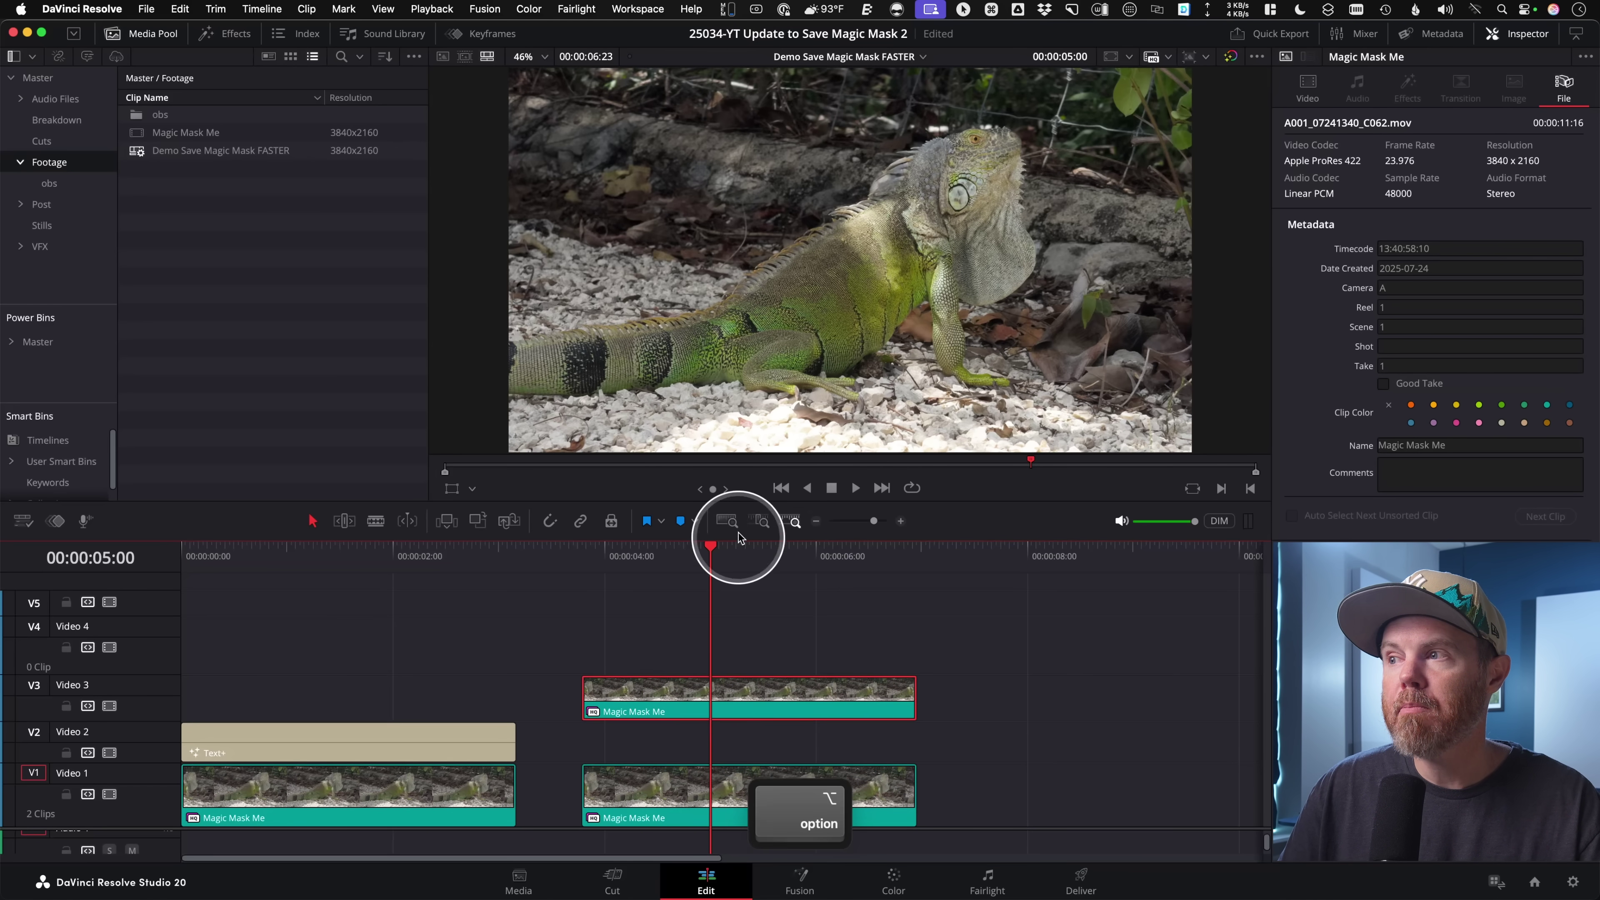
click(1257, 56)
click(818, 309)
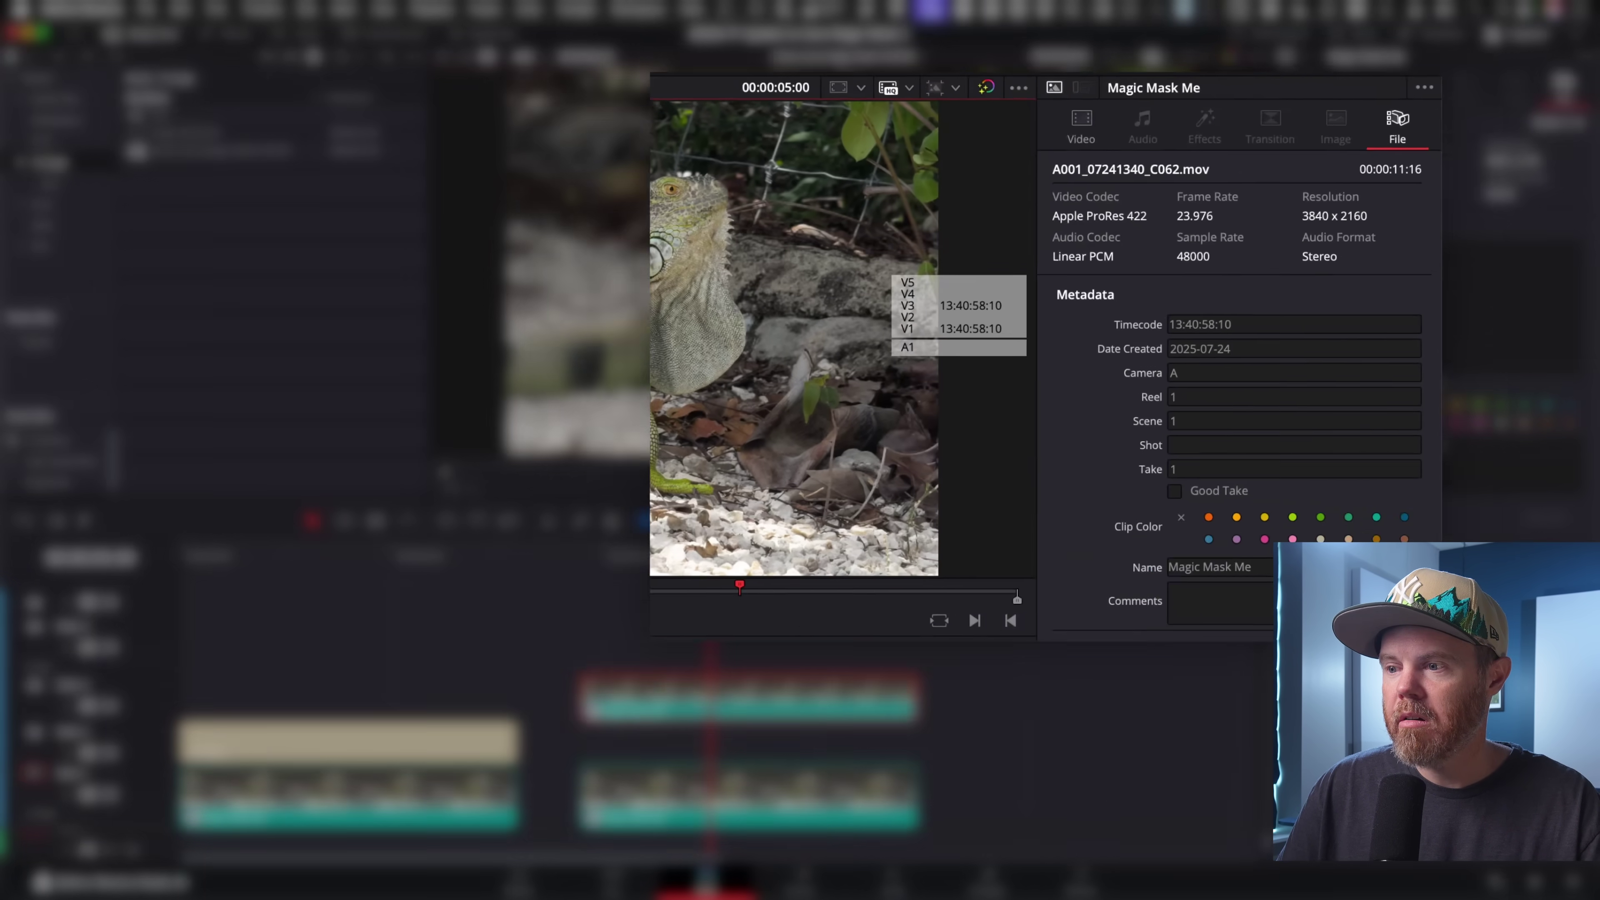
click(750, 552)
click(794, 554)
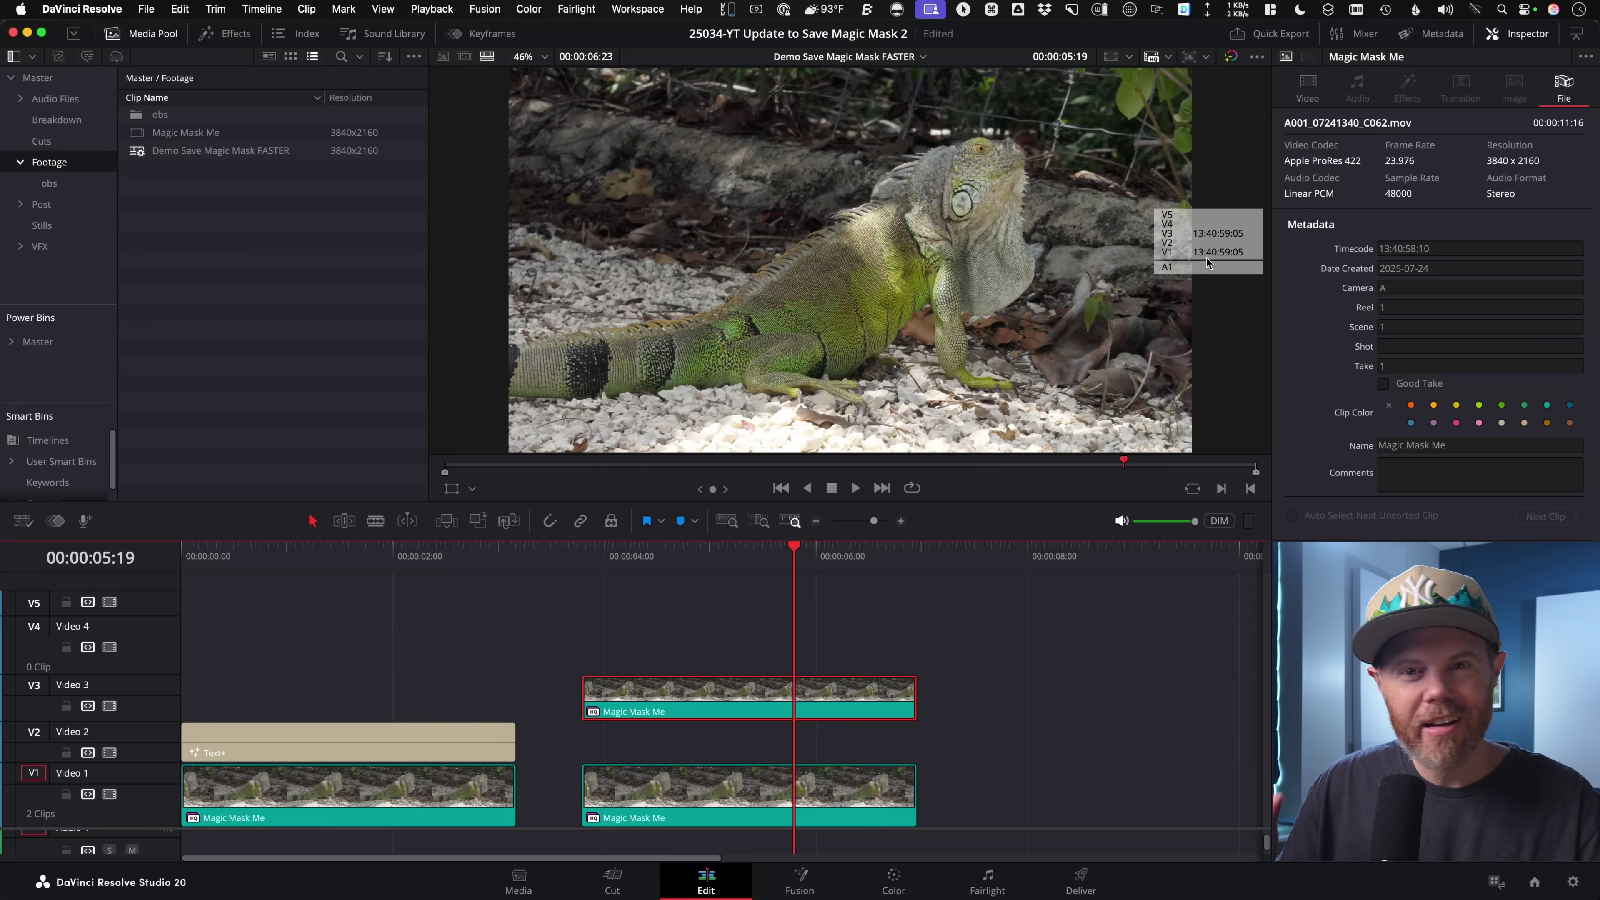
On the Color page, add a new blank serial node before the clip's first graded node
click(892, 877)
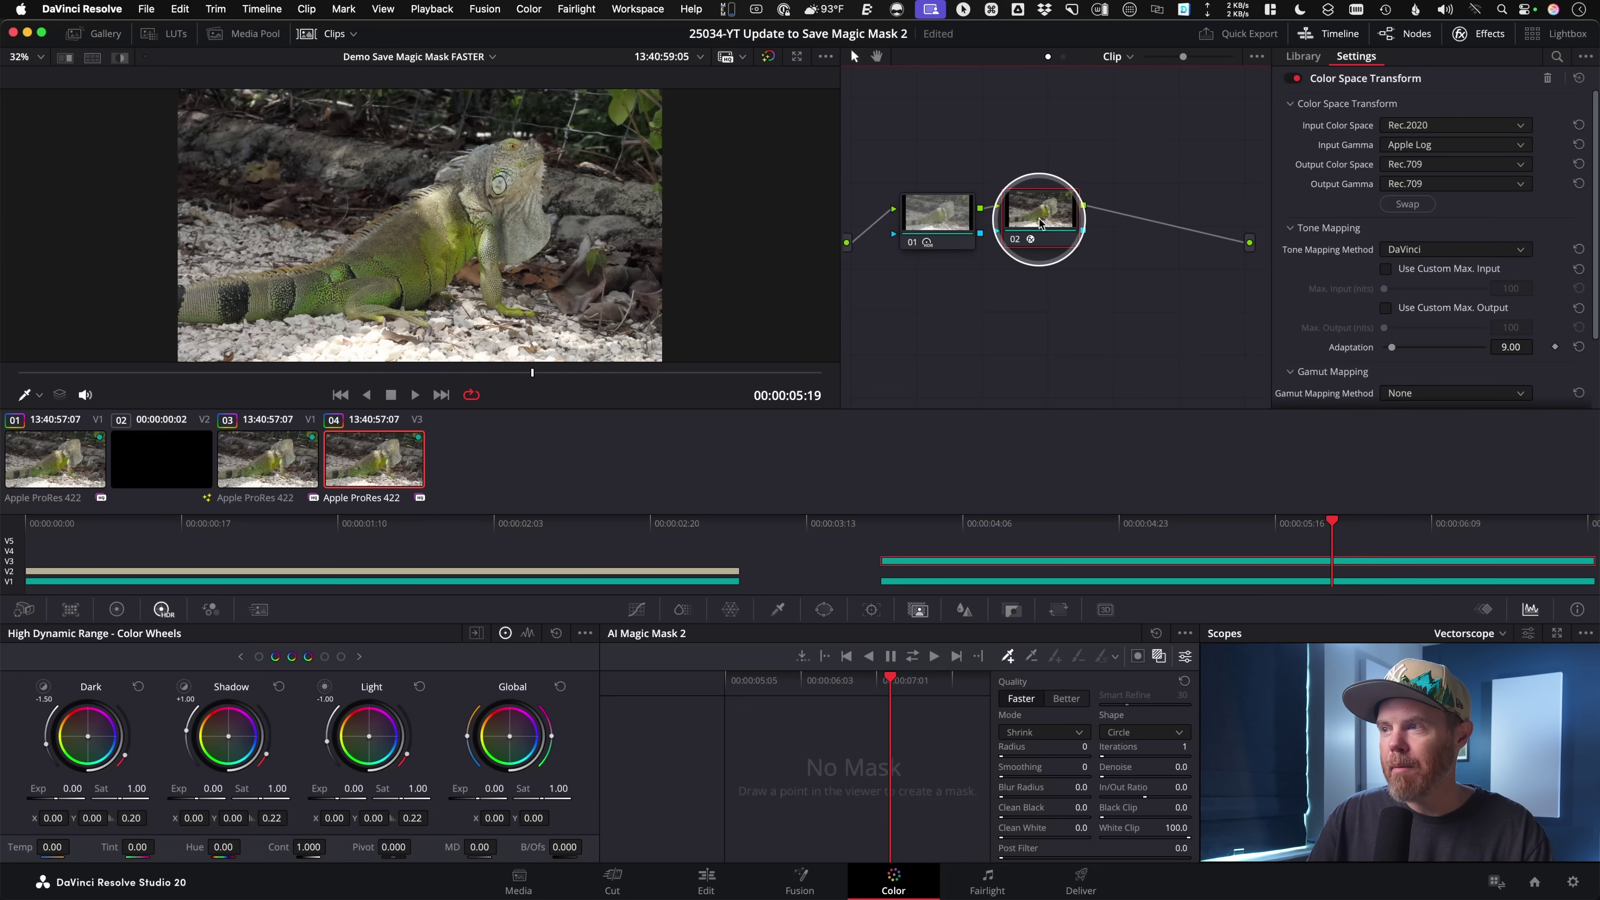
click(955, 235)
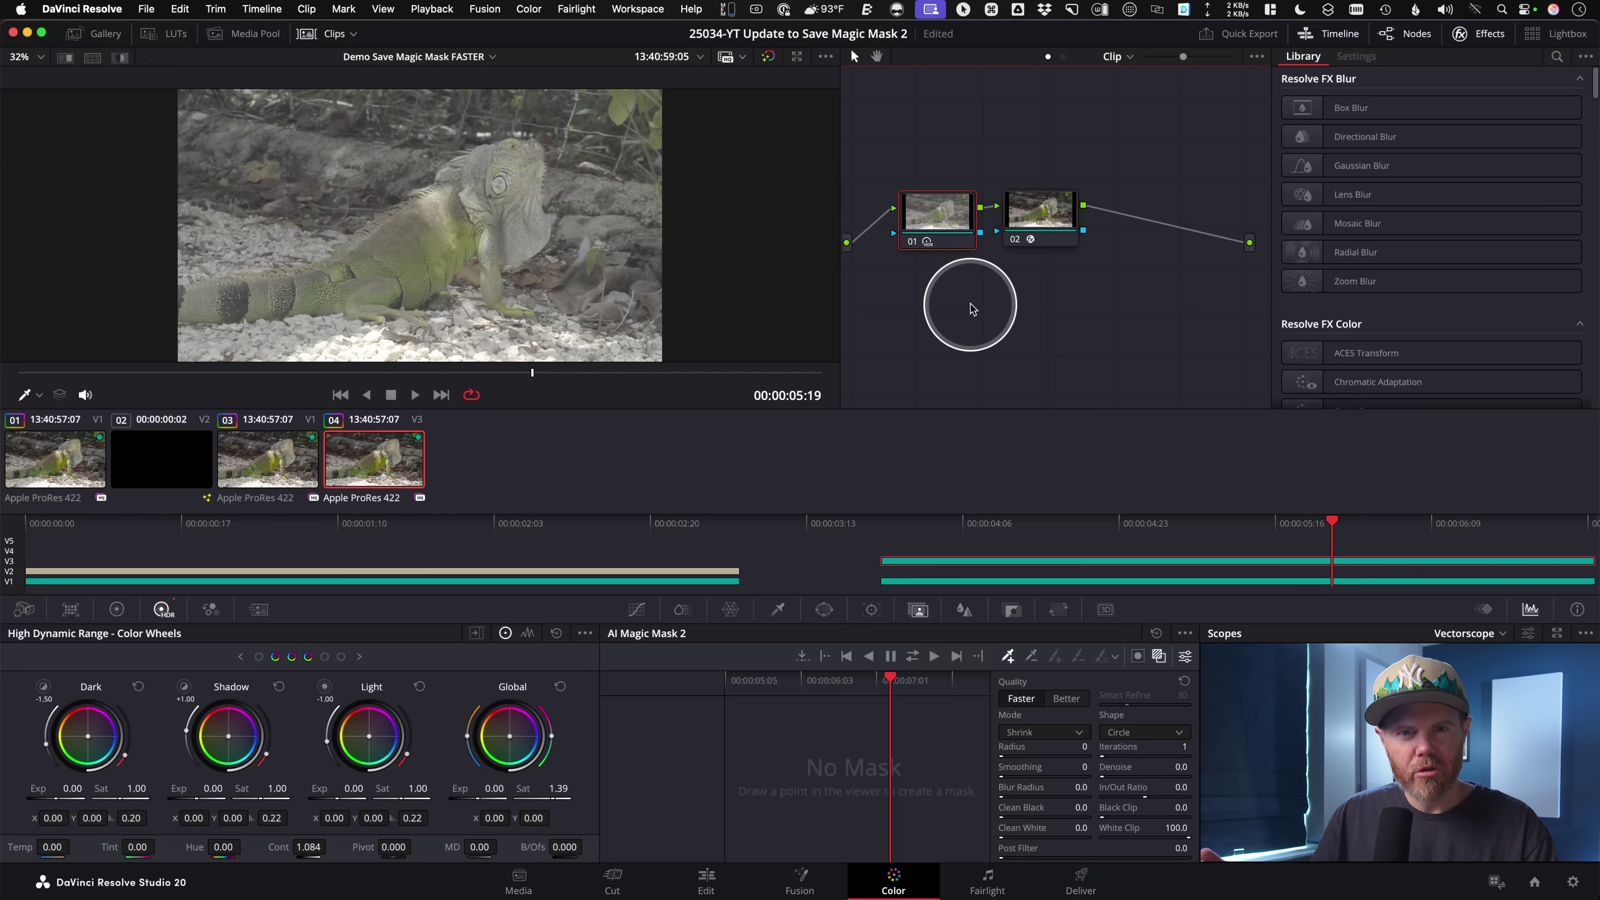
key(shift+s)
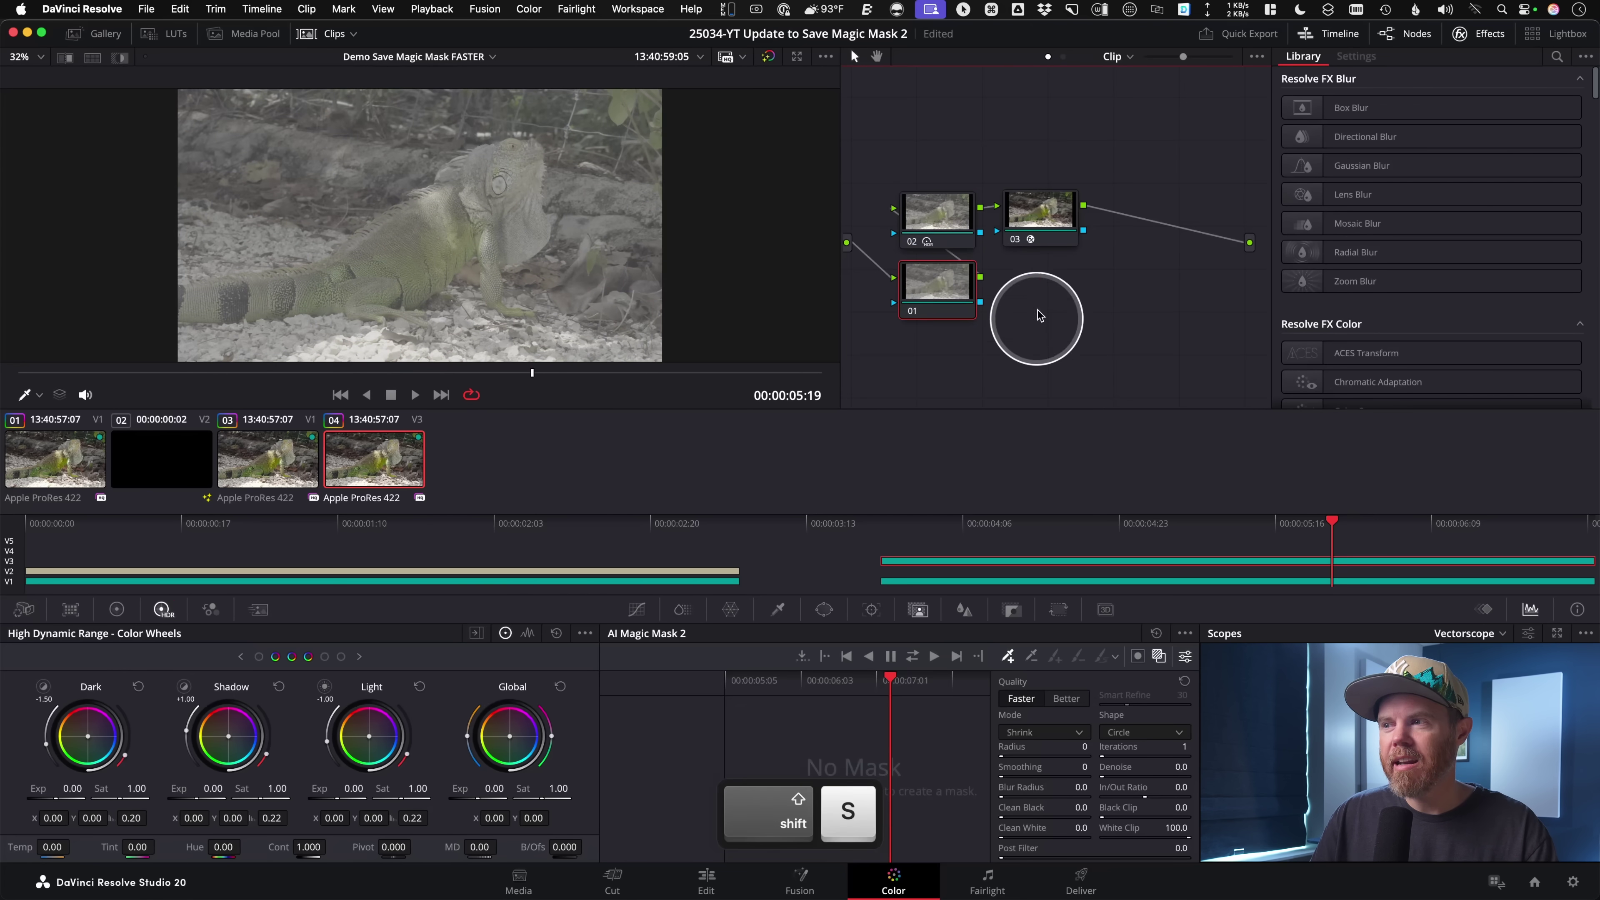
Pull the saturation grade and Color Space Transform nodes out of the node chain
click(939, 211)
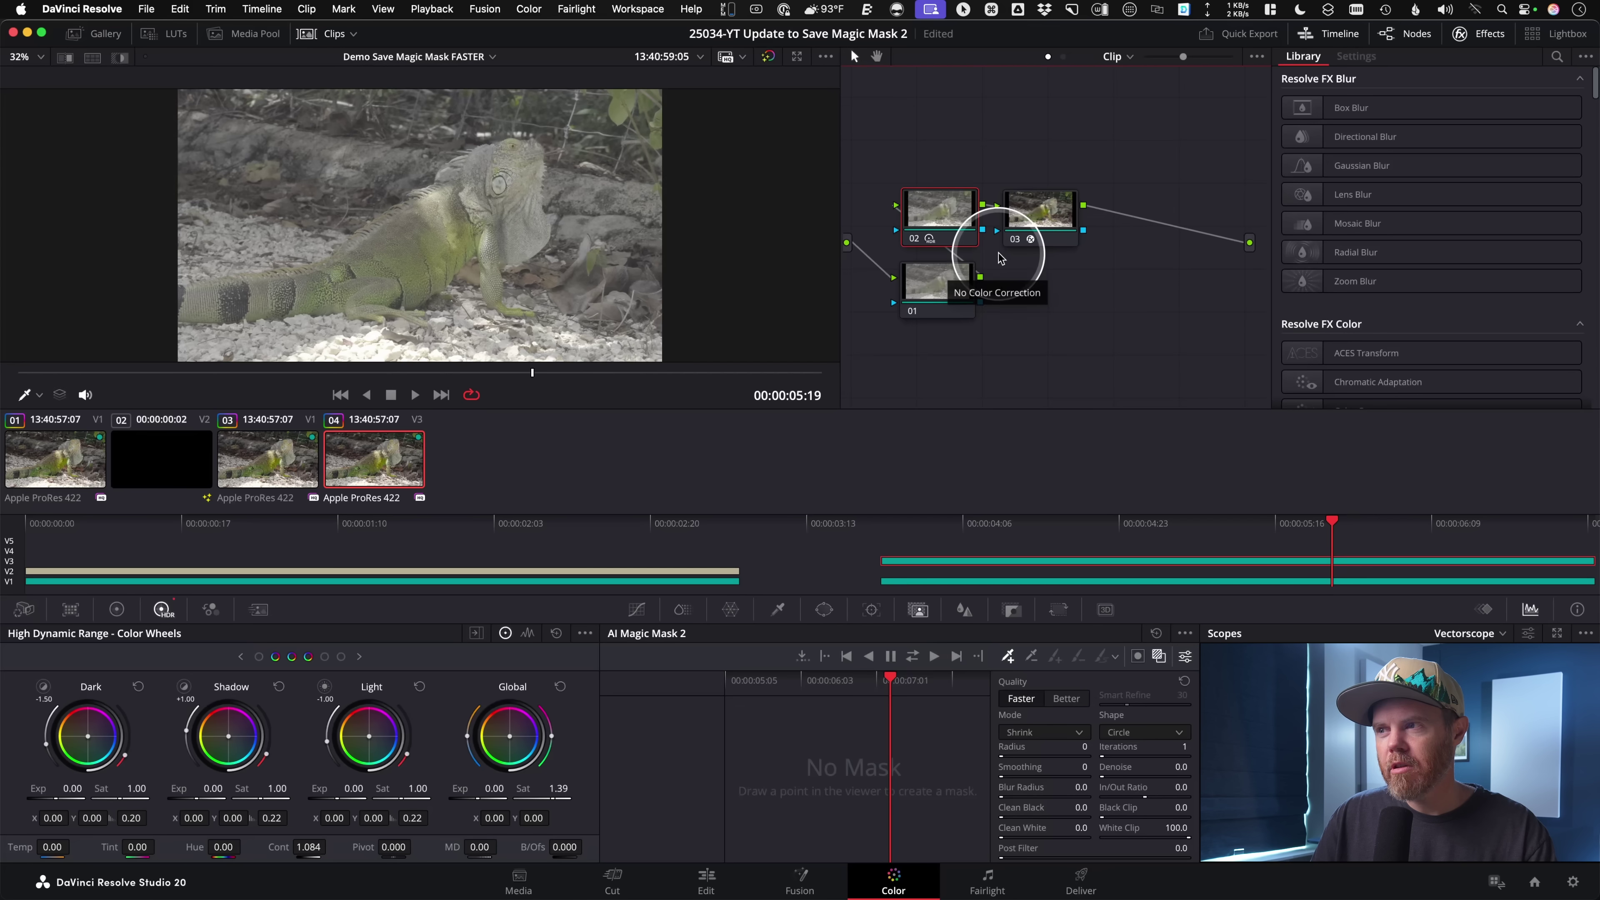
click(1033, 217)
drag(1033, 217, 1065, 135)
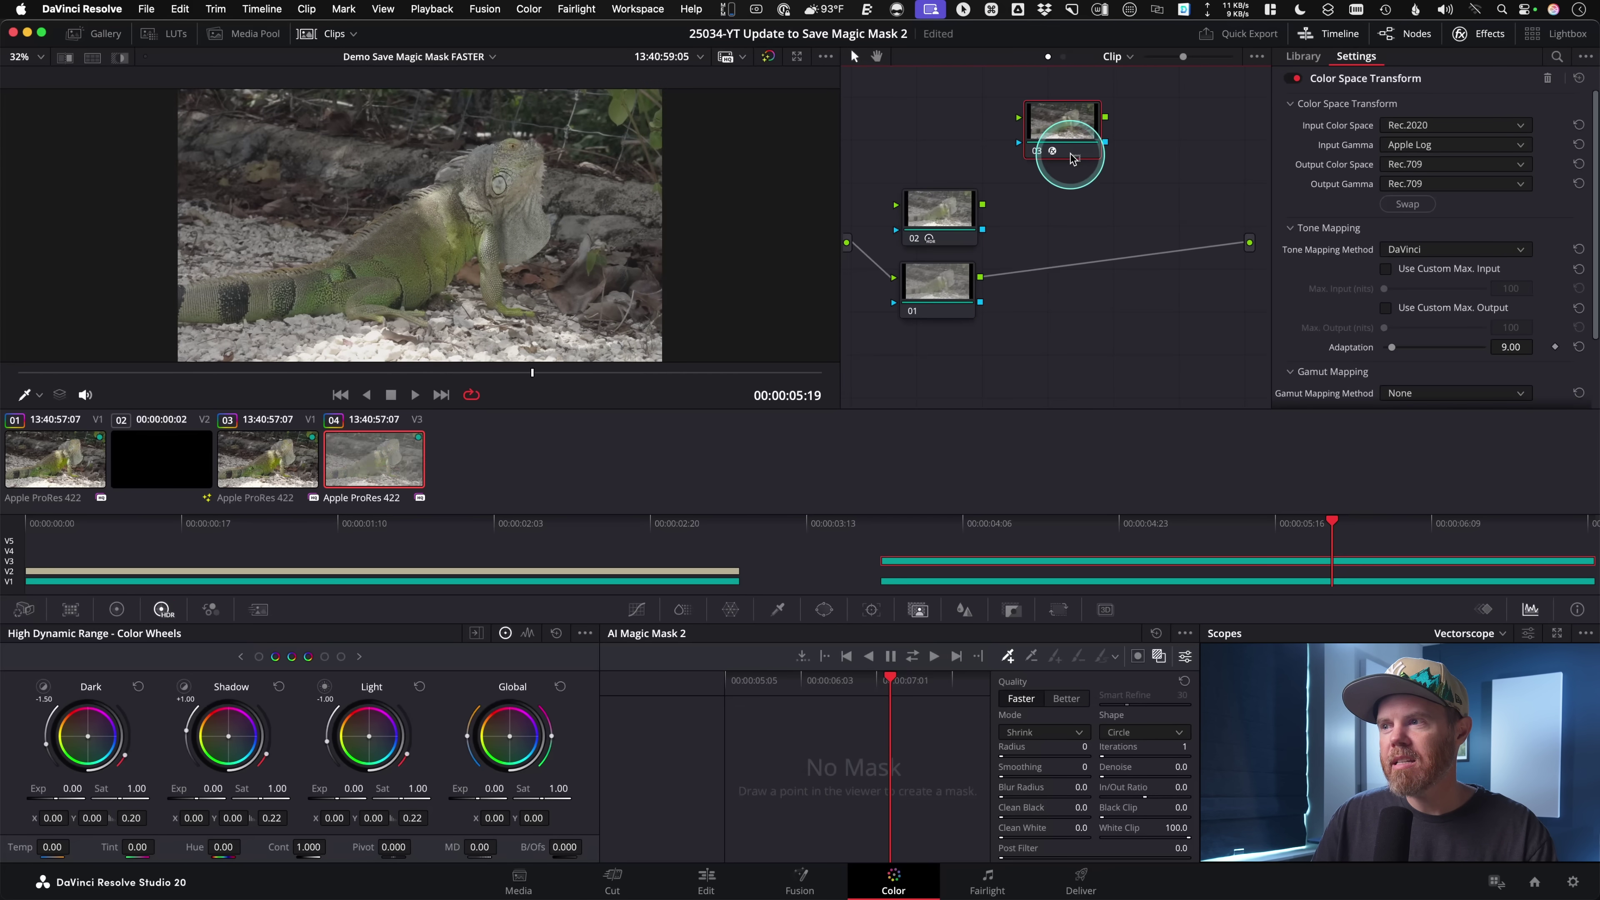
drag(950, 209, 945, 142)
click(940, 287)
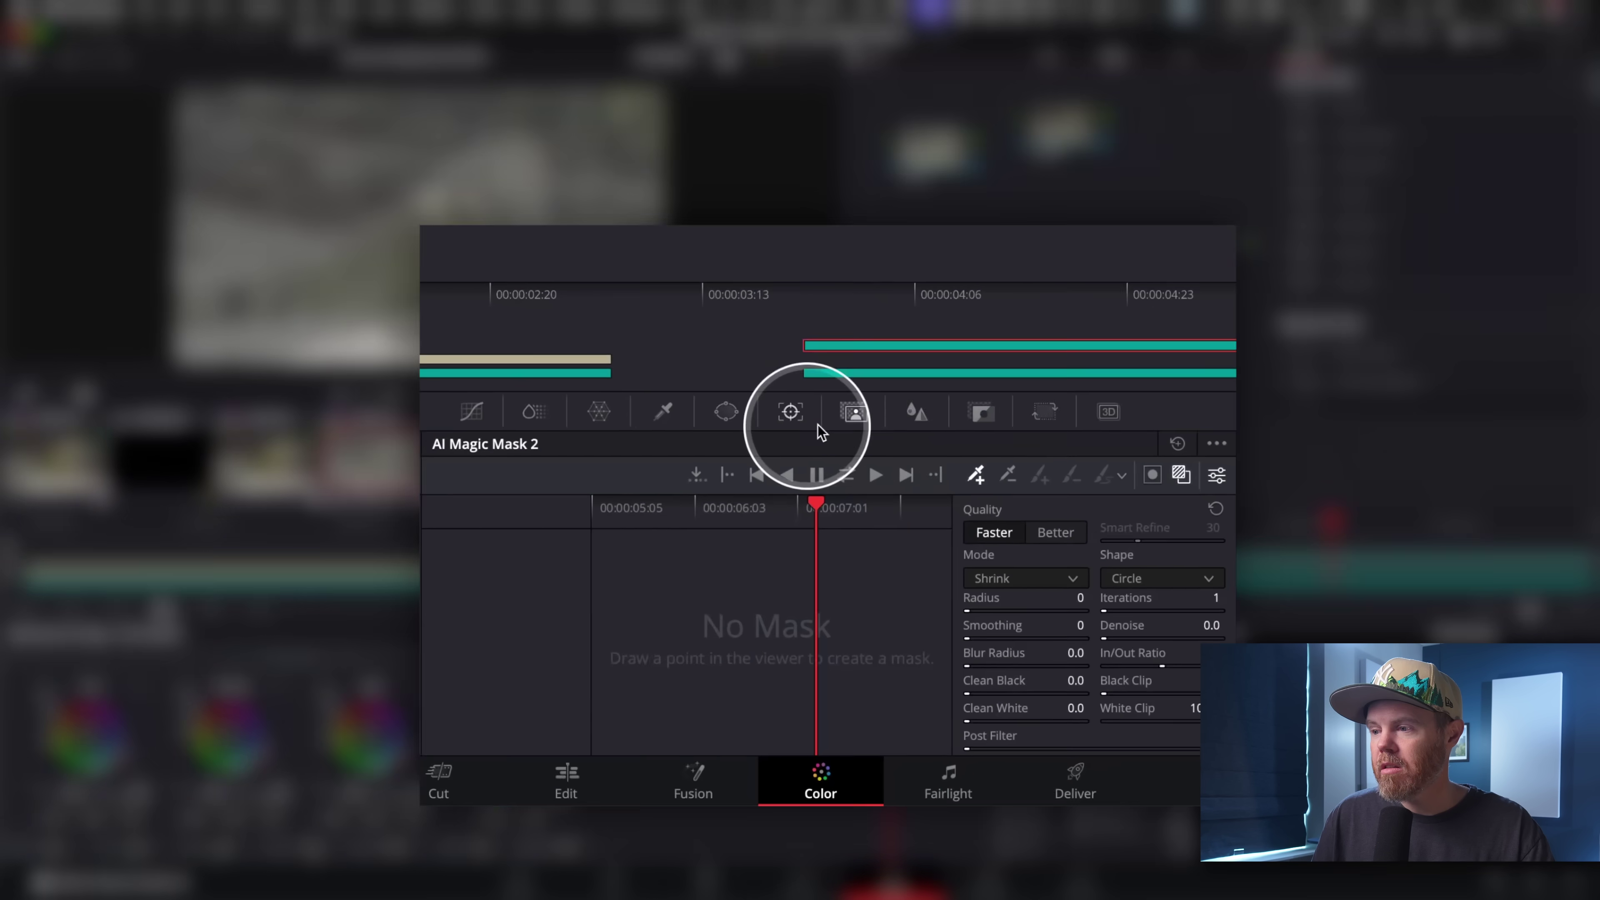
key(ctrl)
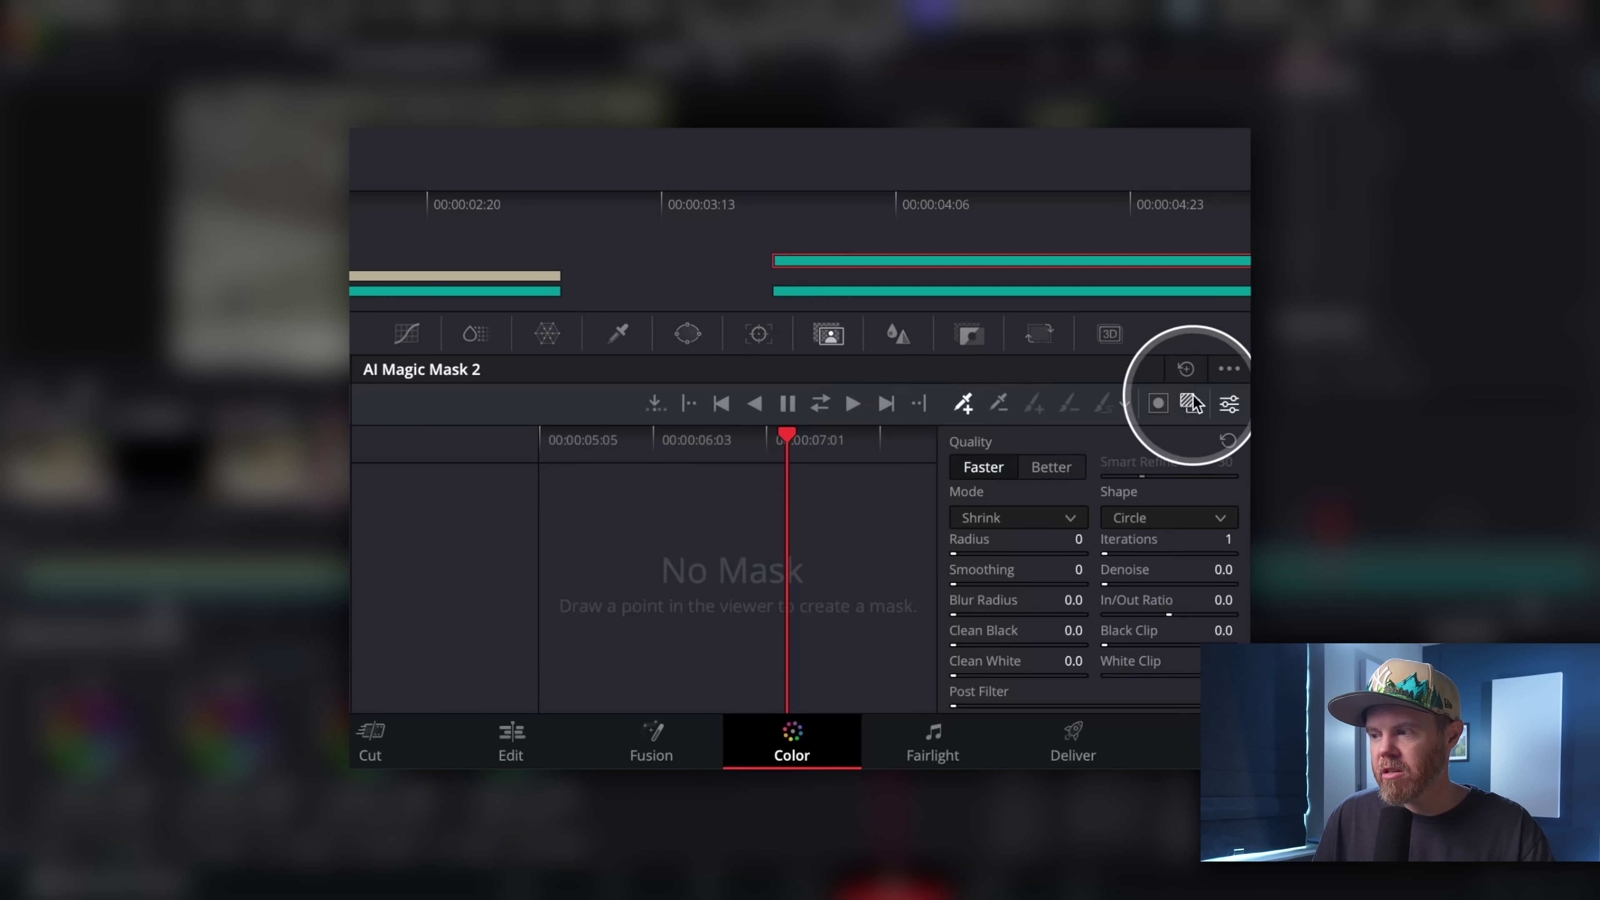
Add a Magic Mask point on the iguana in node 01 and track it forward and reverse through the clip
key(ctrl)
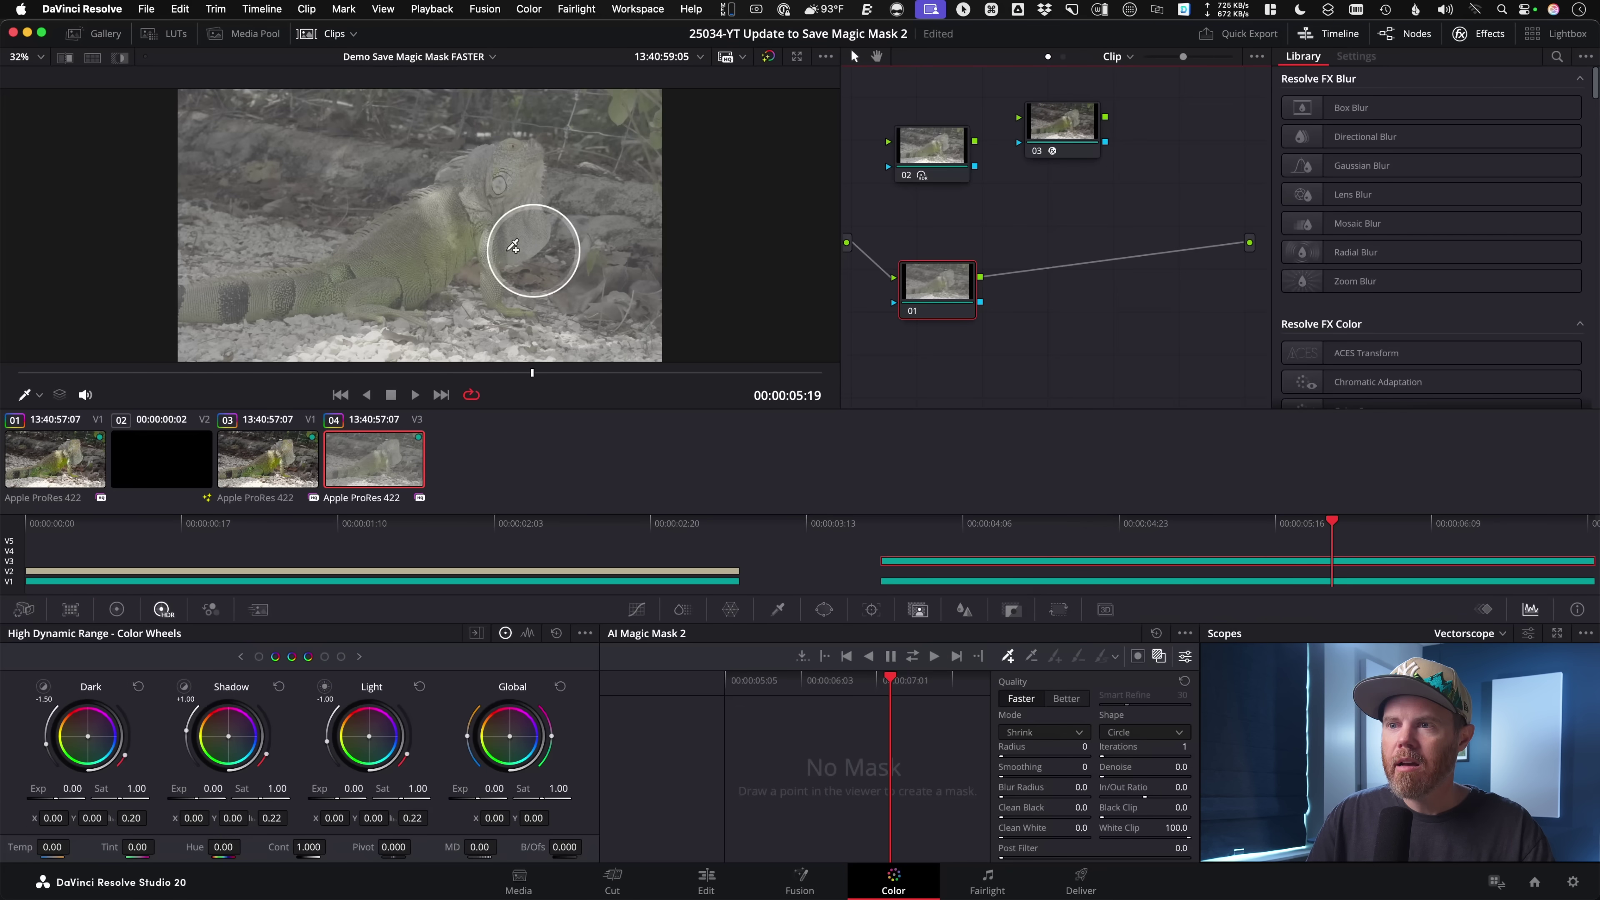
click(438, 219)
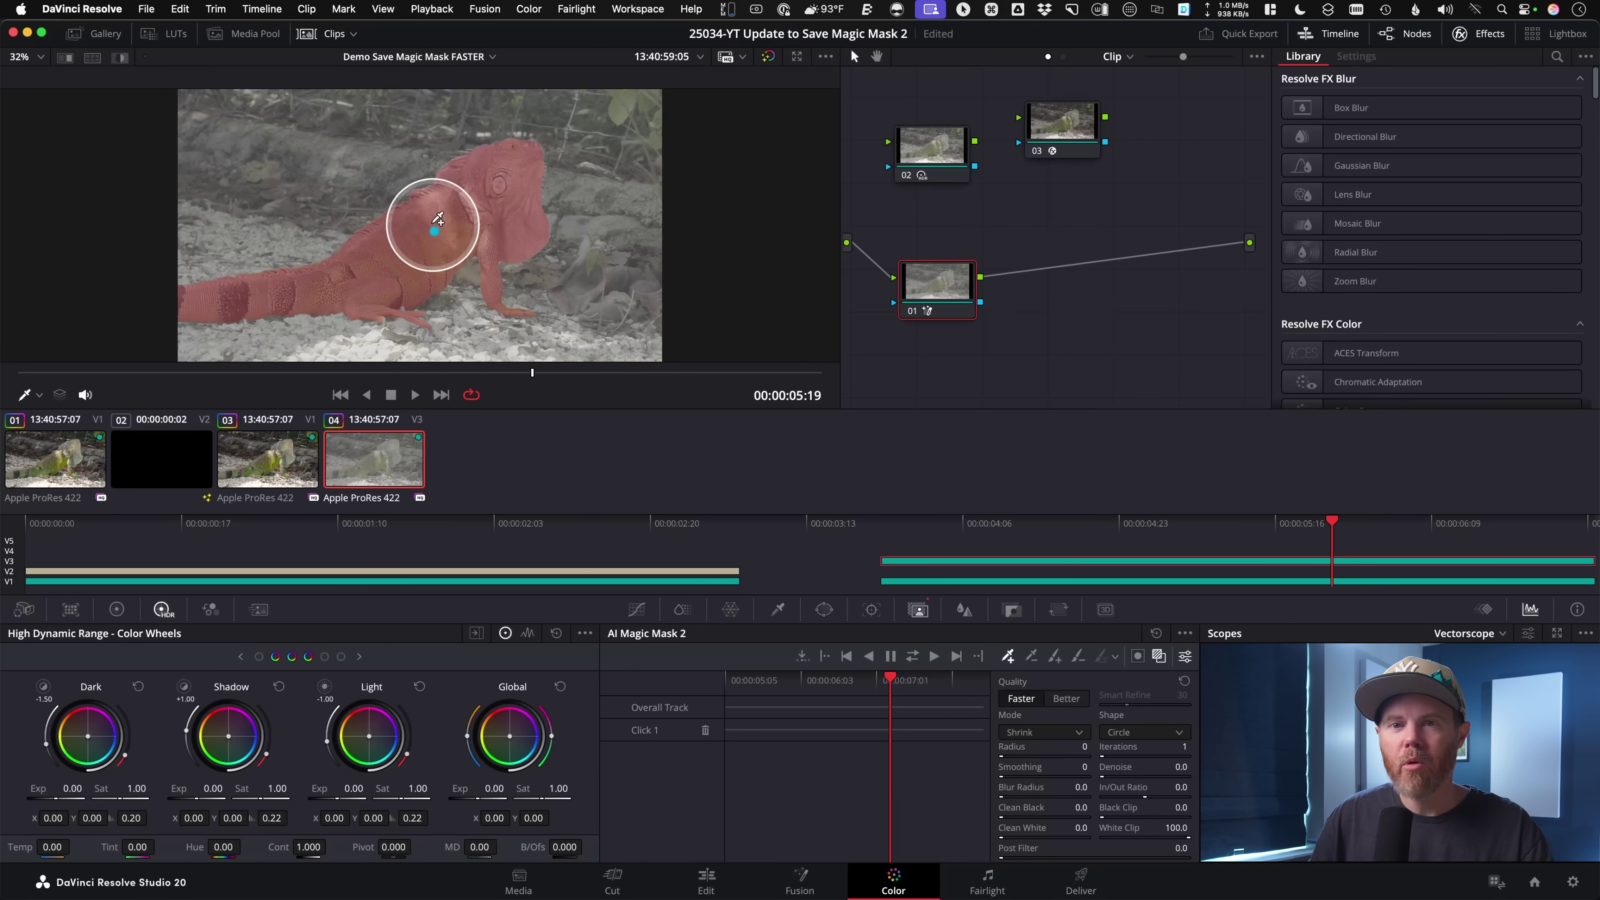
click(912, 656)
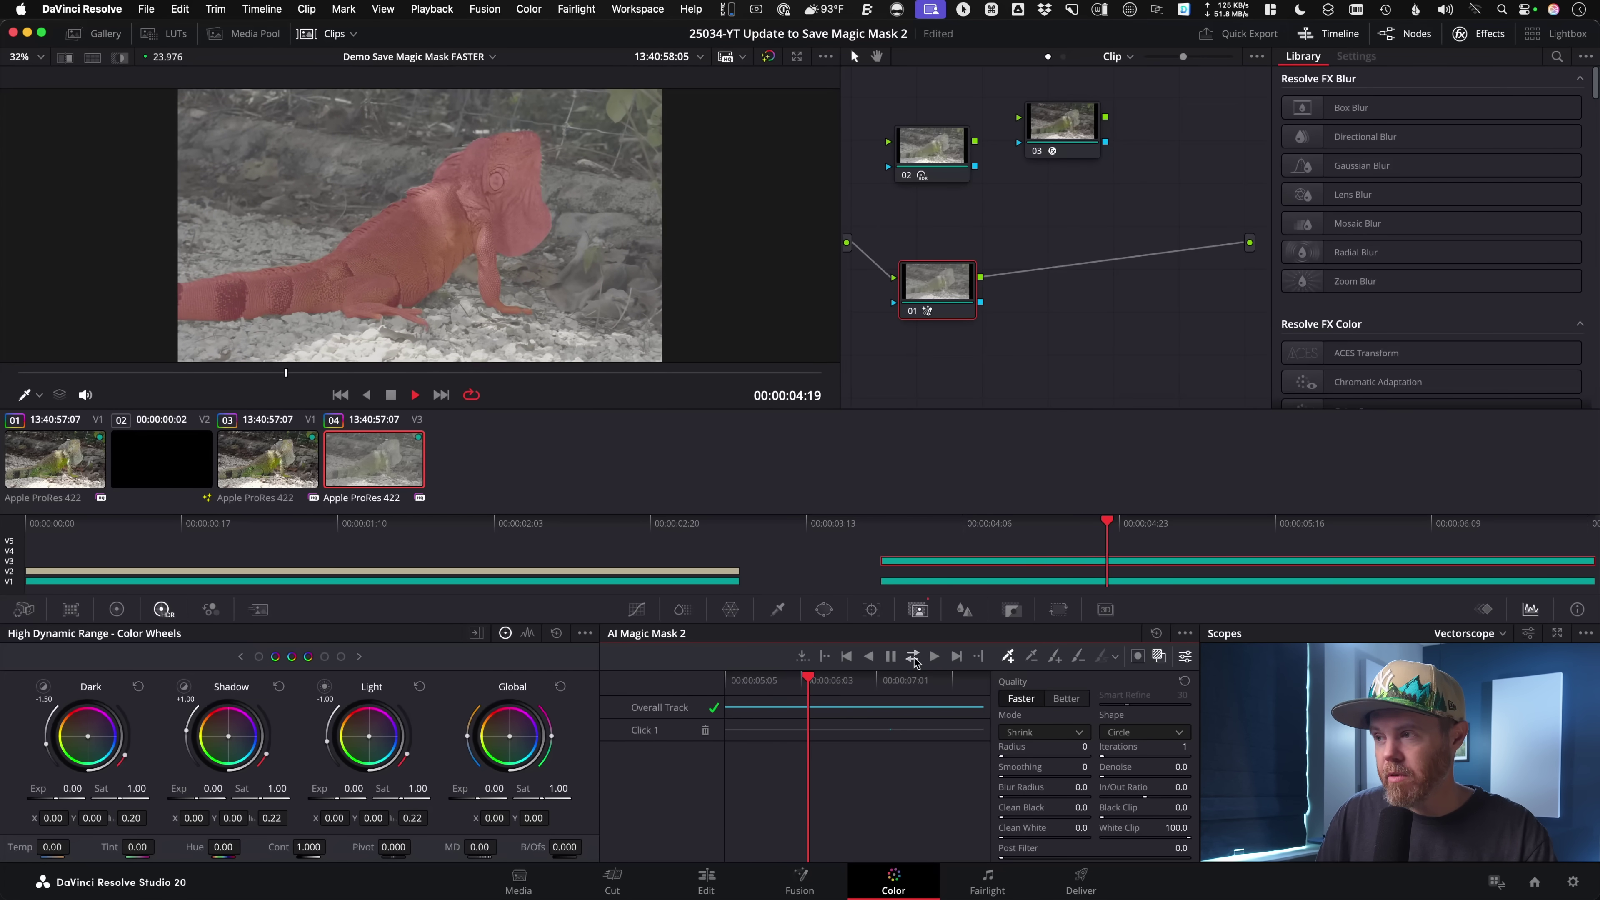
key(space)
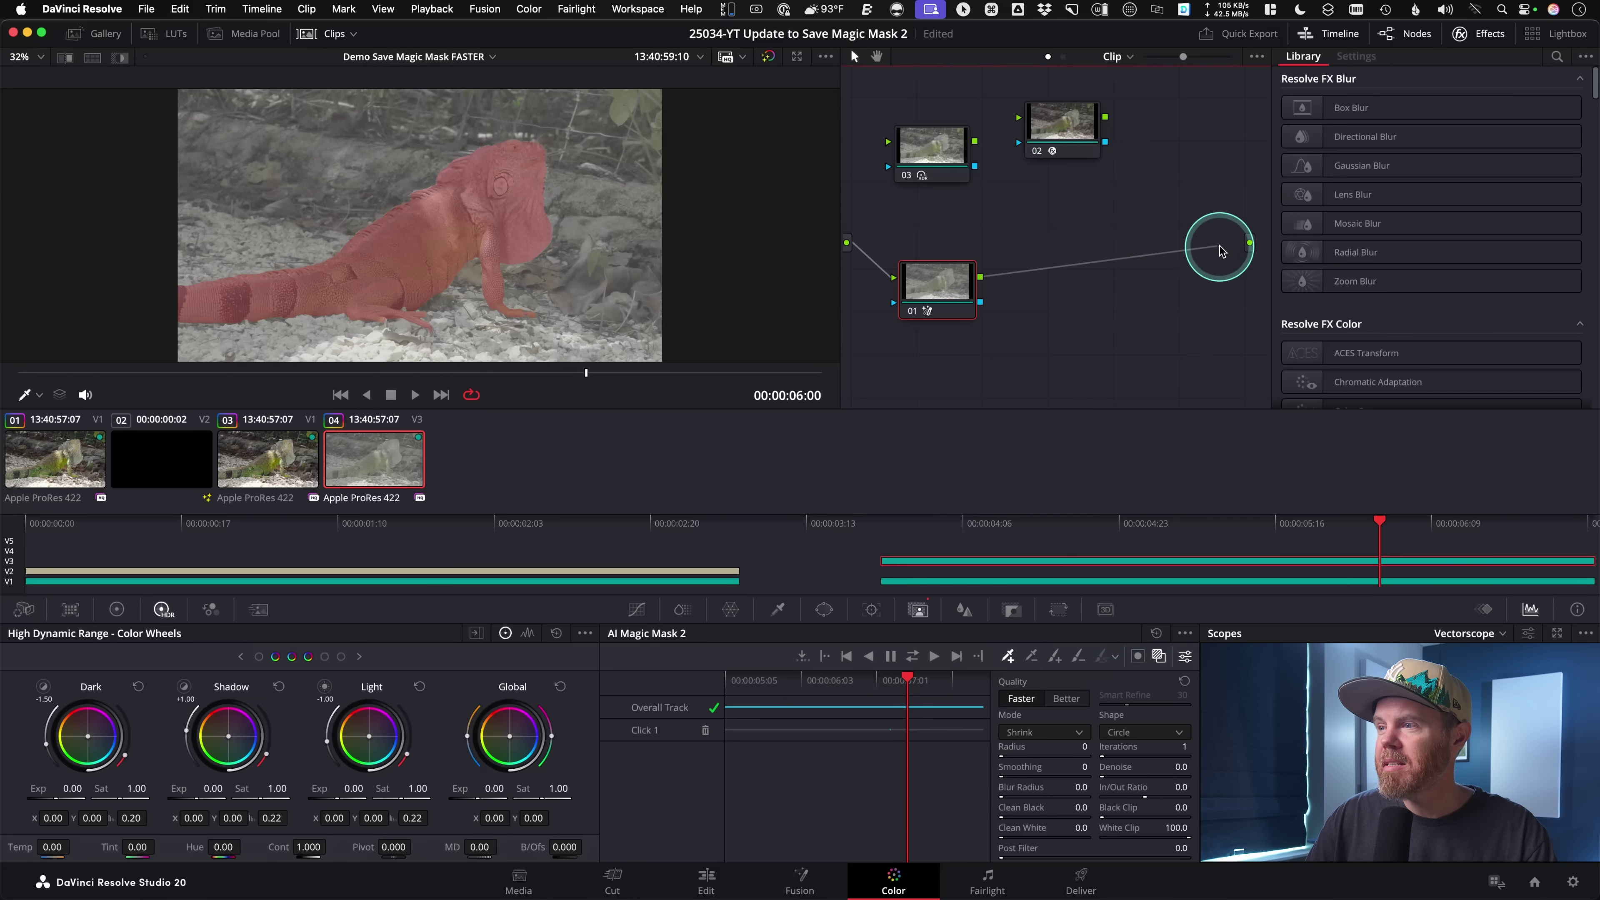
Disconnect node 01 from the RGB output, route its key output to the alpha output, and return to Edit
drag(1202, 235, 1194, 253)
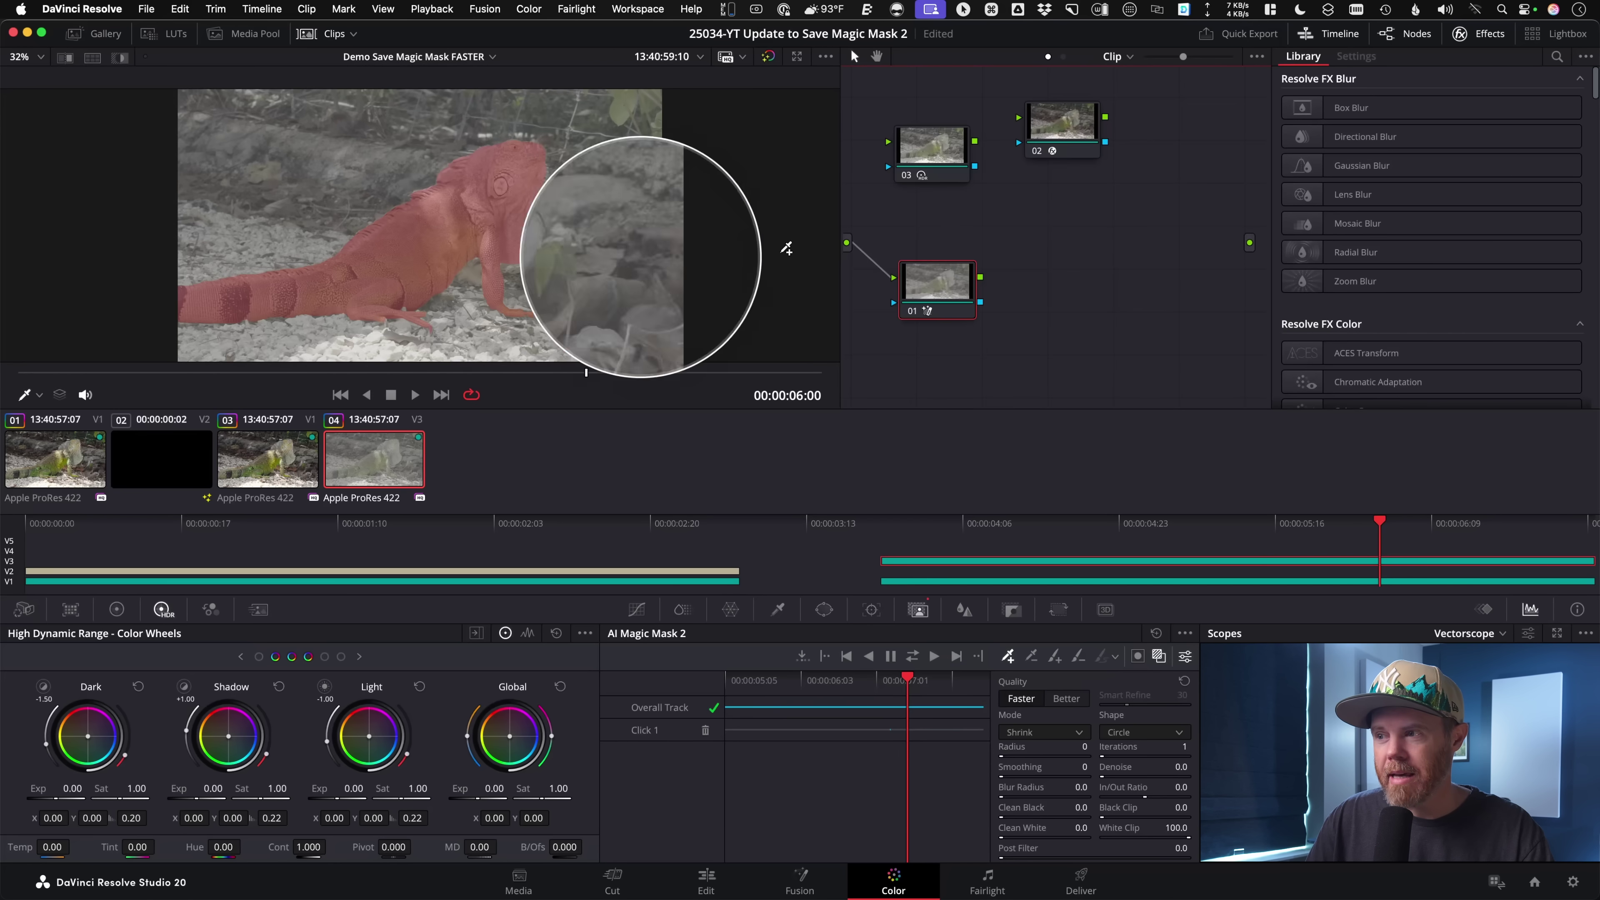
drag(980, 303, 1027, 311)
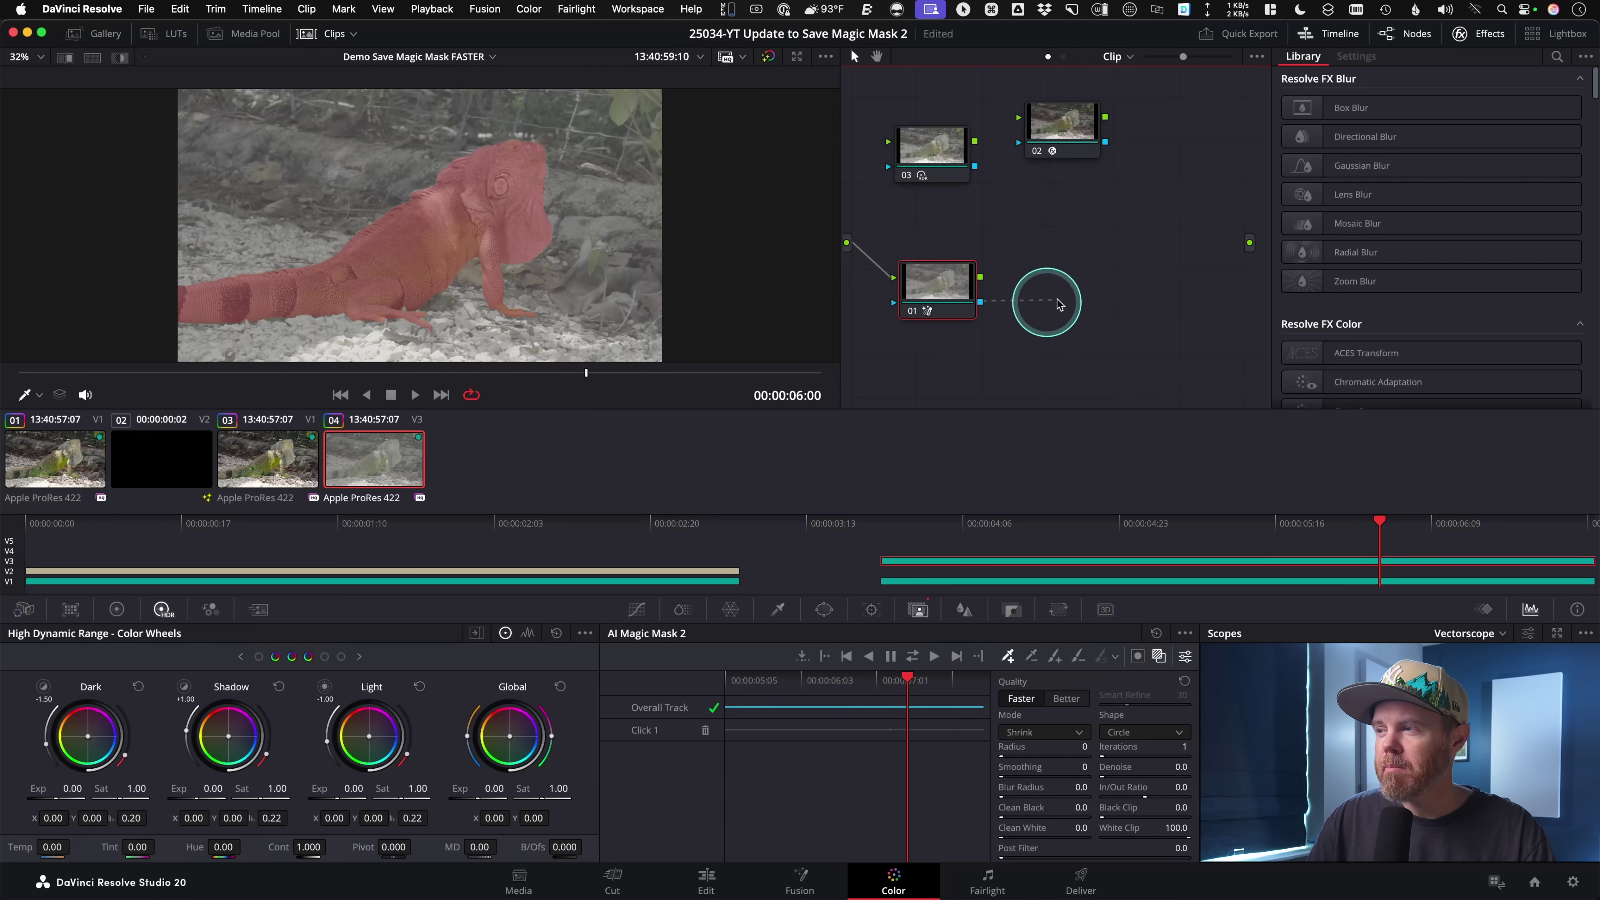
drag(1250, 246, 1250, 249)
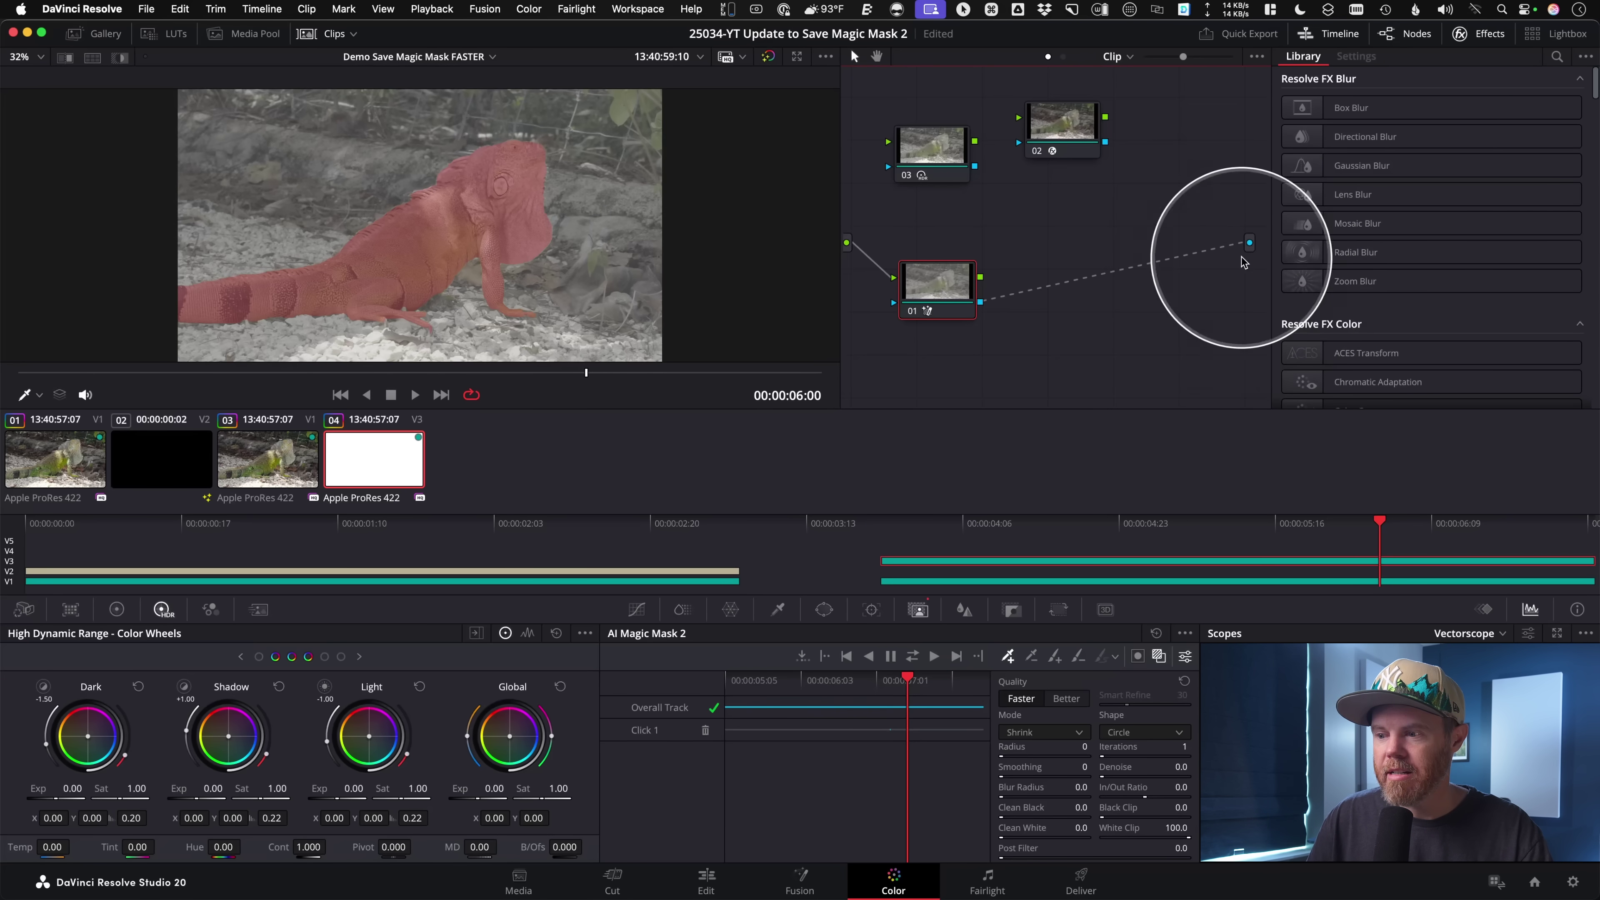
click(707, 879)
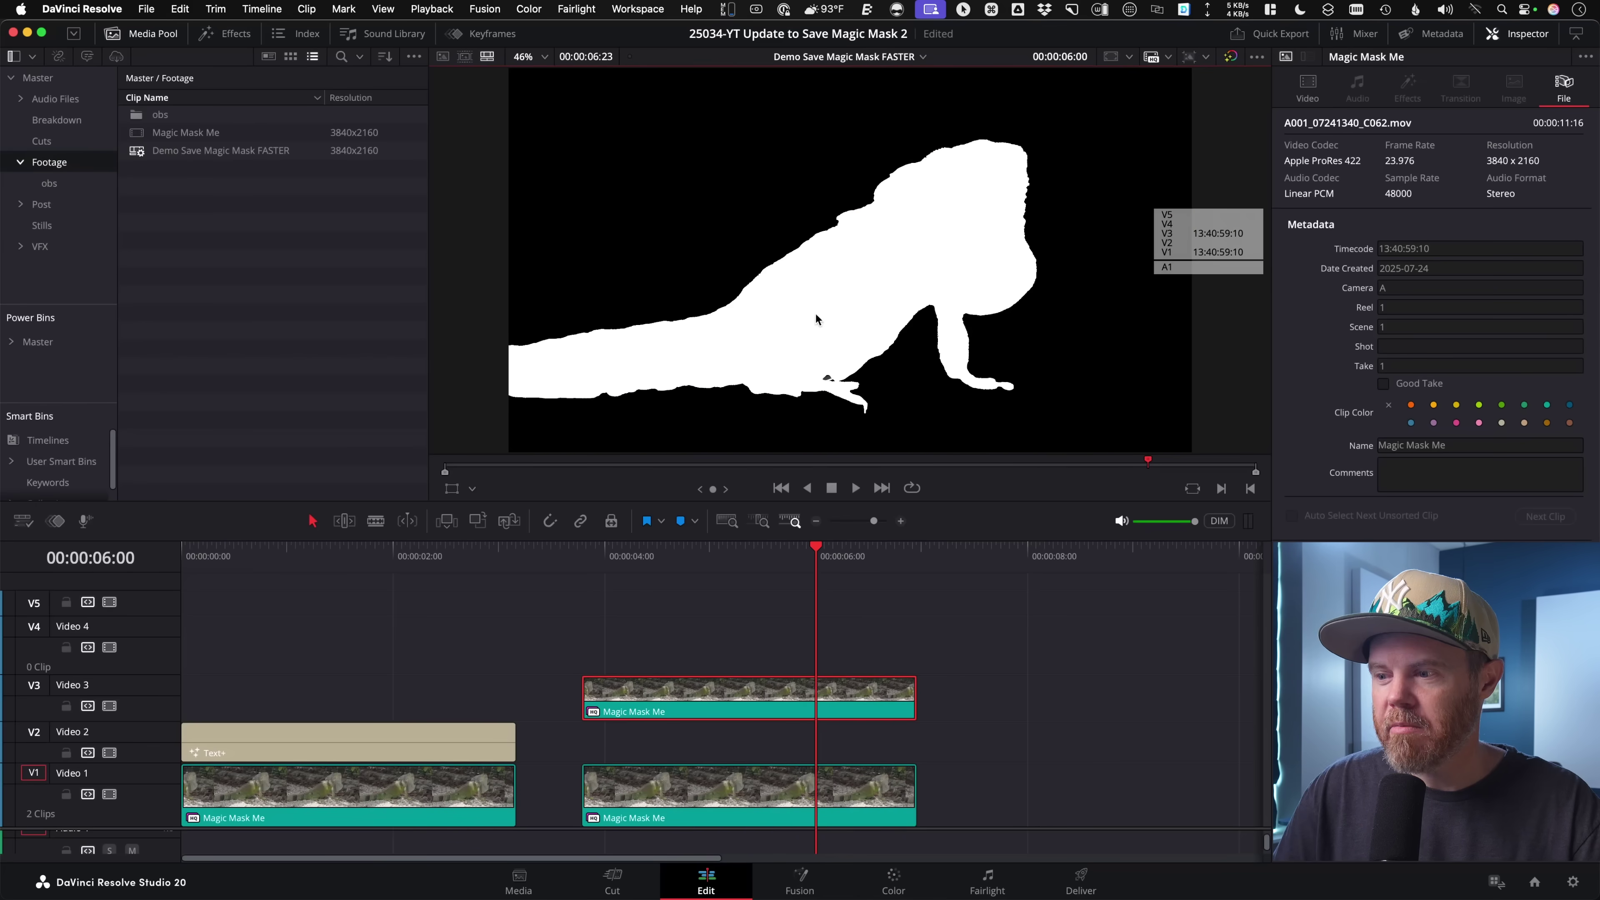
click(892, 878)
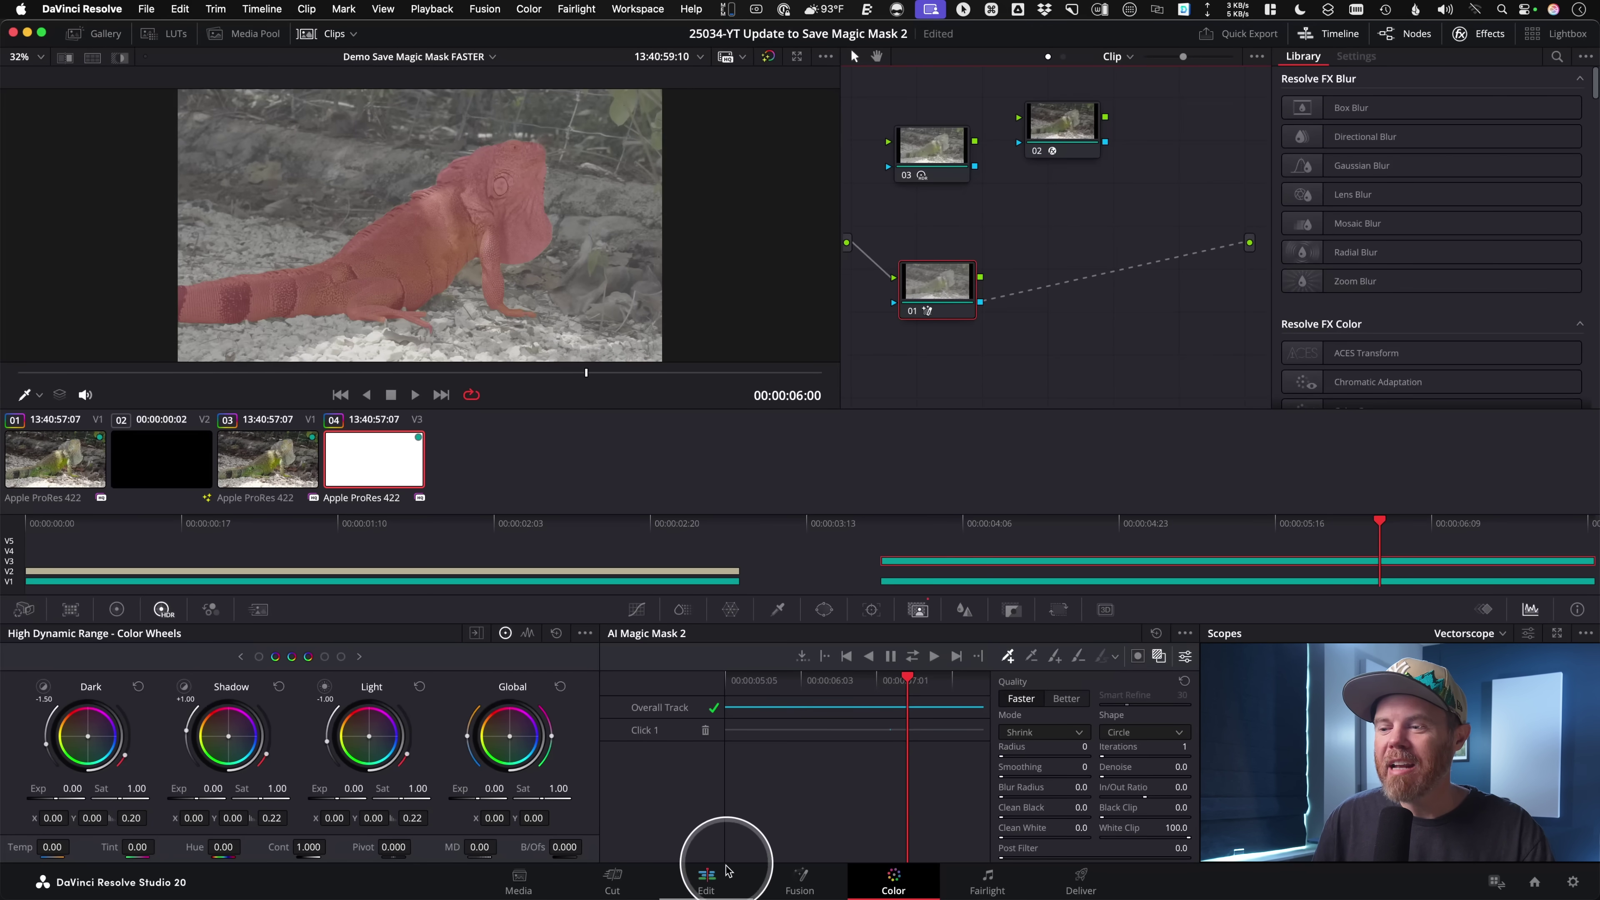
click(707, 879)
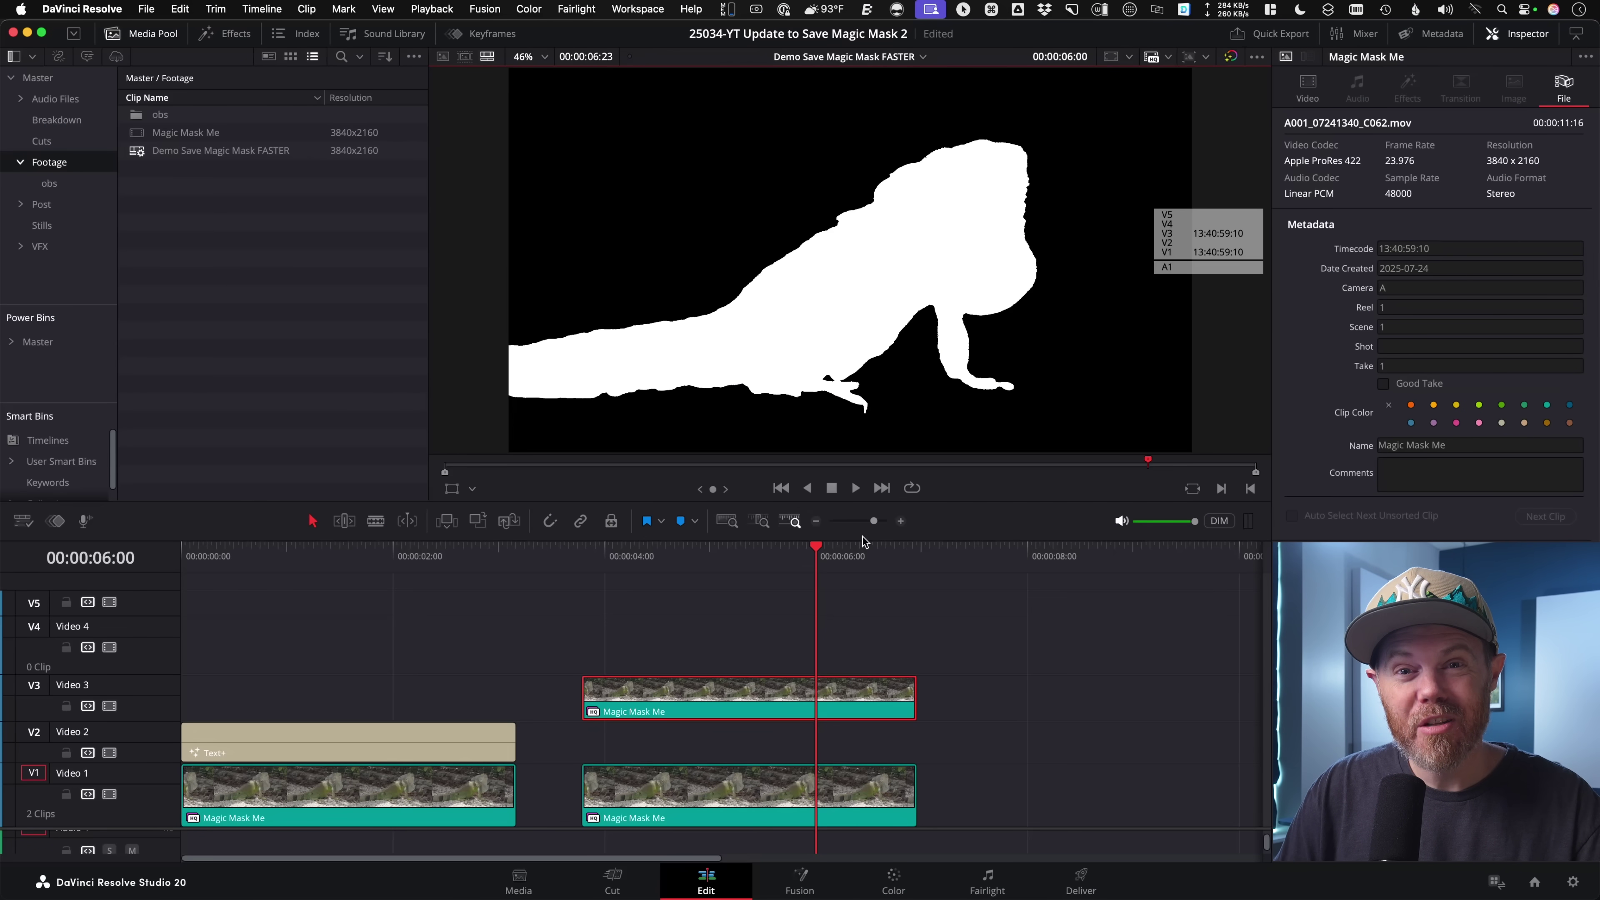
right_click(706, 697)
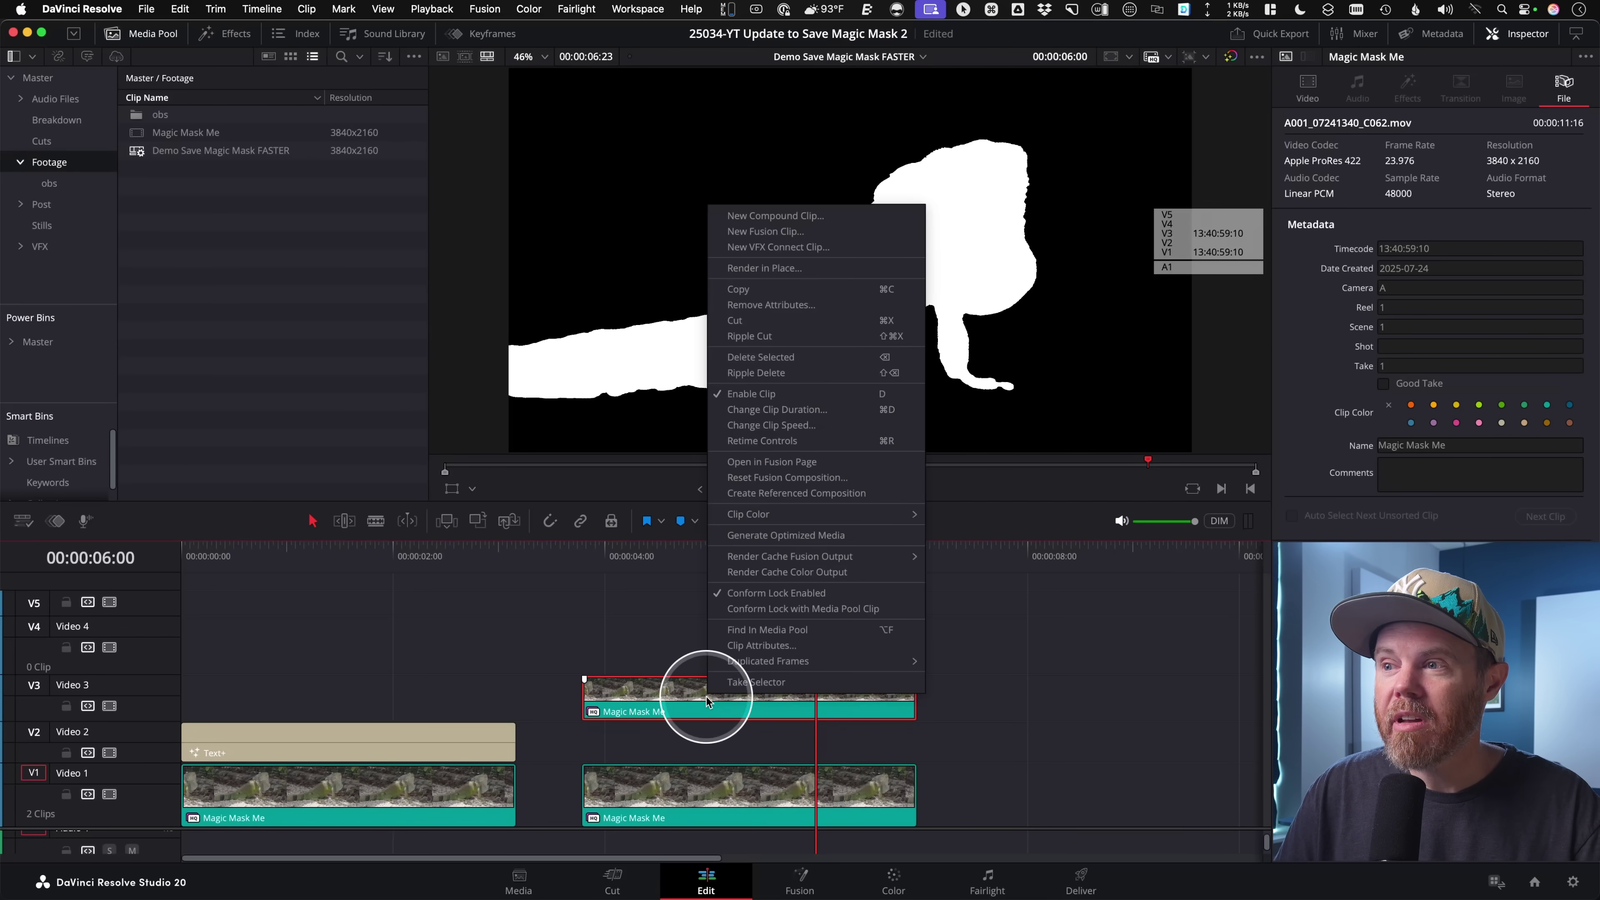
Render the V3 clip in place as QuickTime ProRes 422, saving Magic Mask Me roto.mov to Renders
click(764, 268)
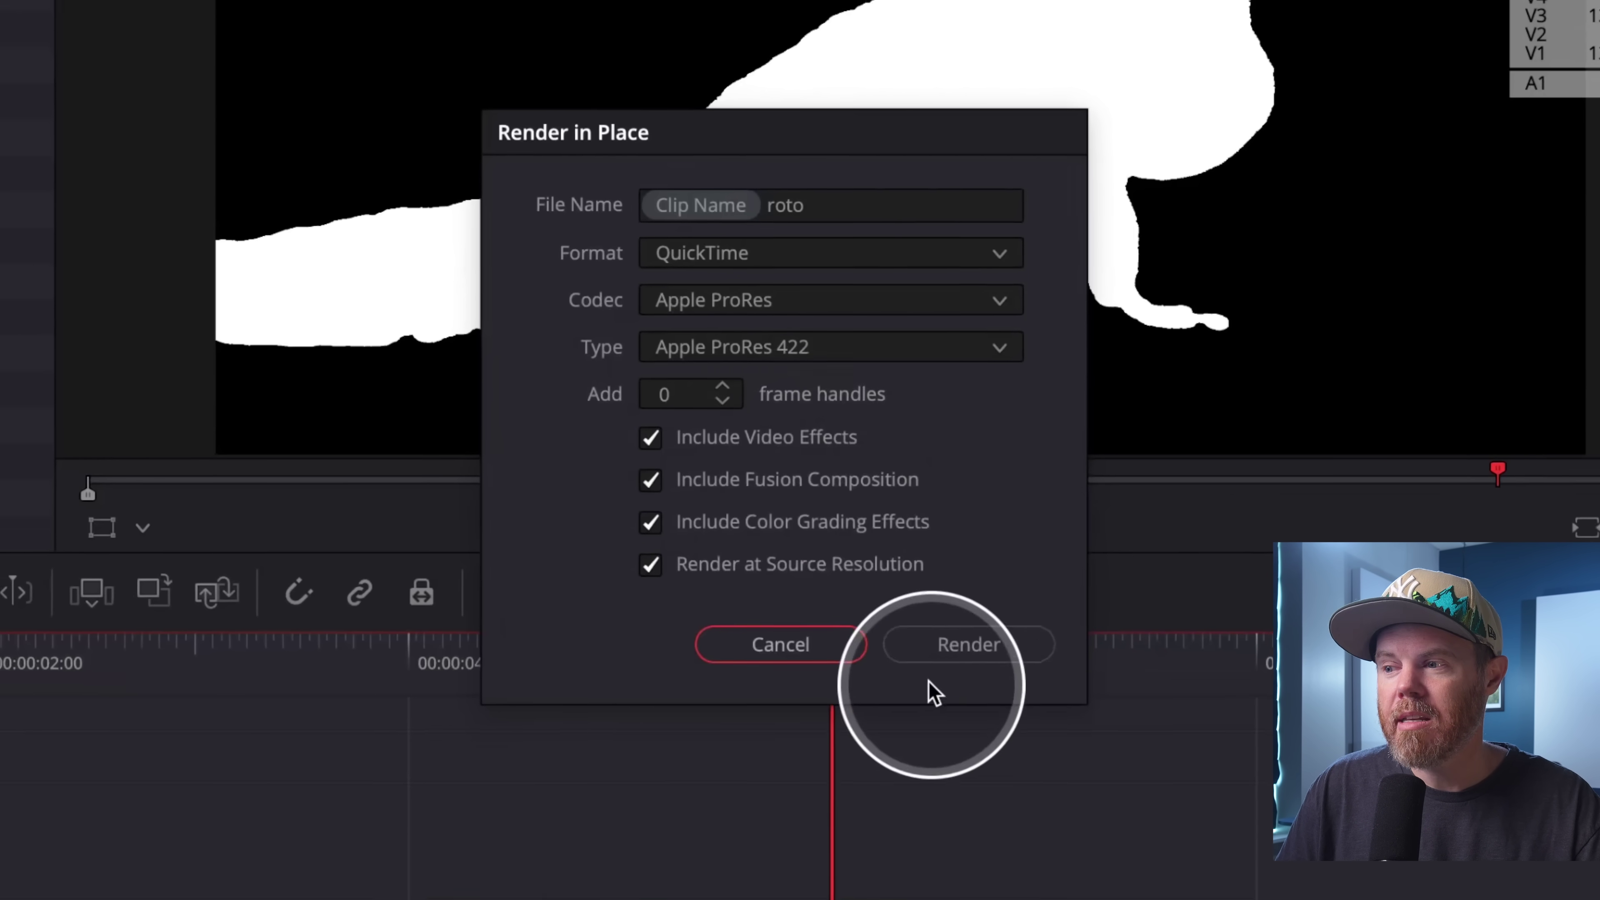
click(942, 645)
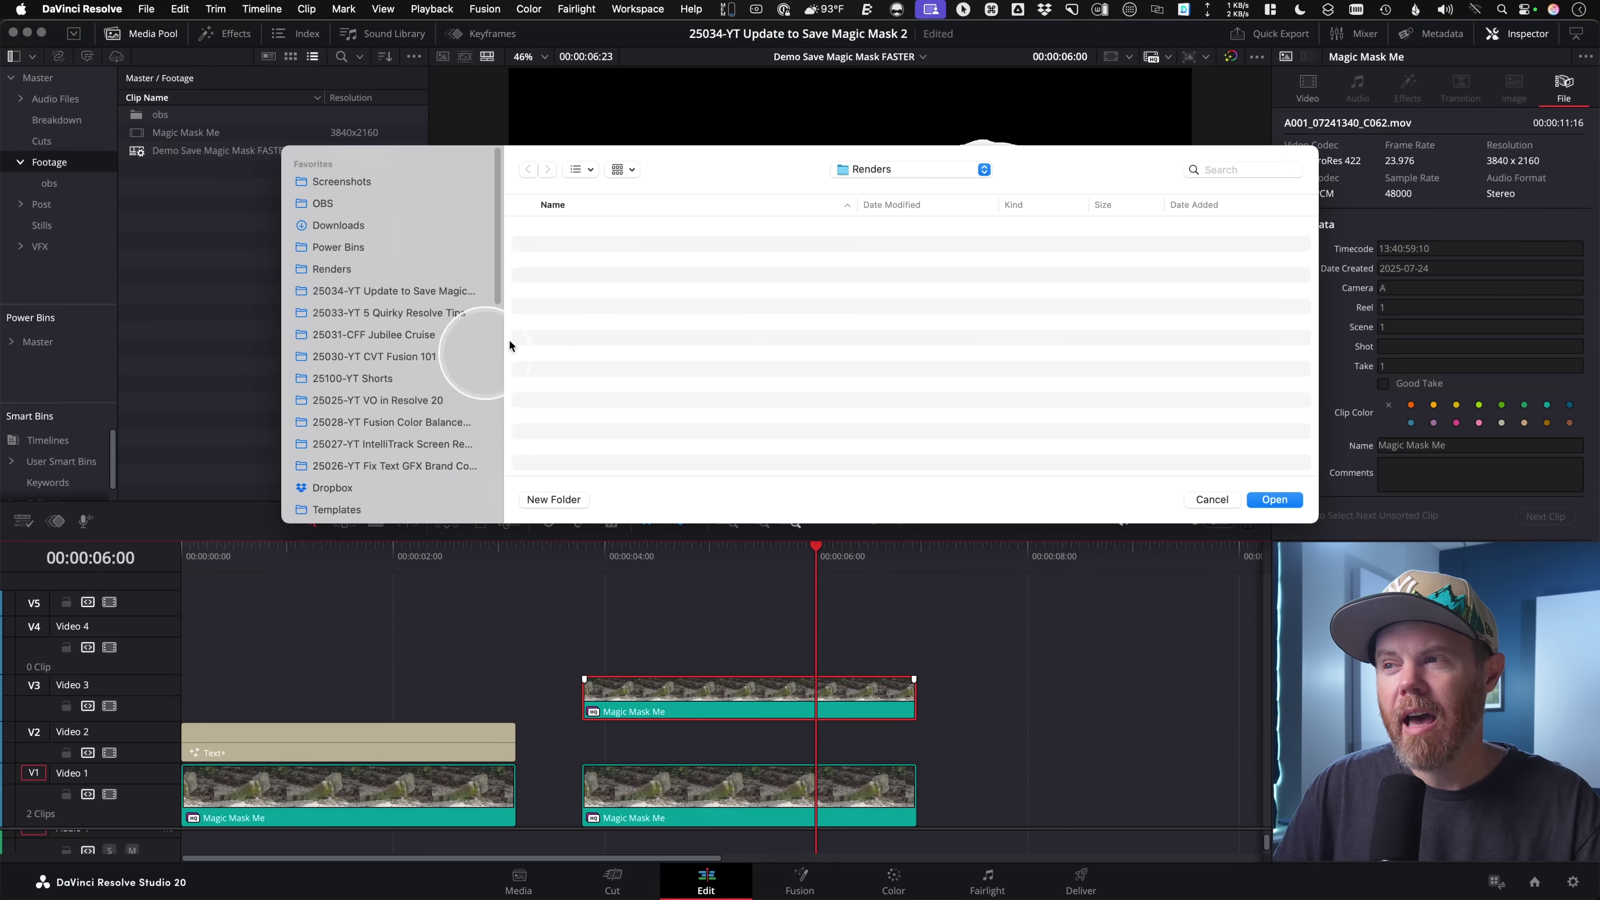
click(1271, 499)
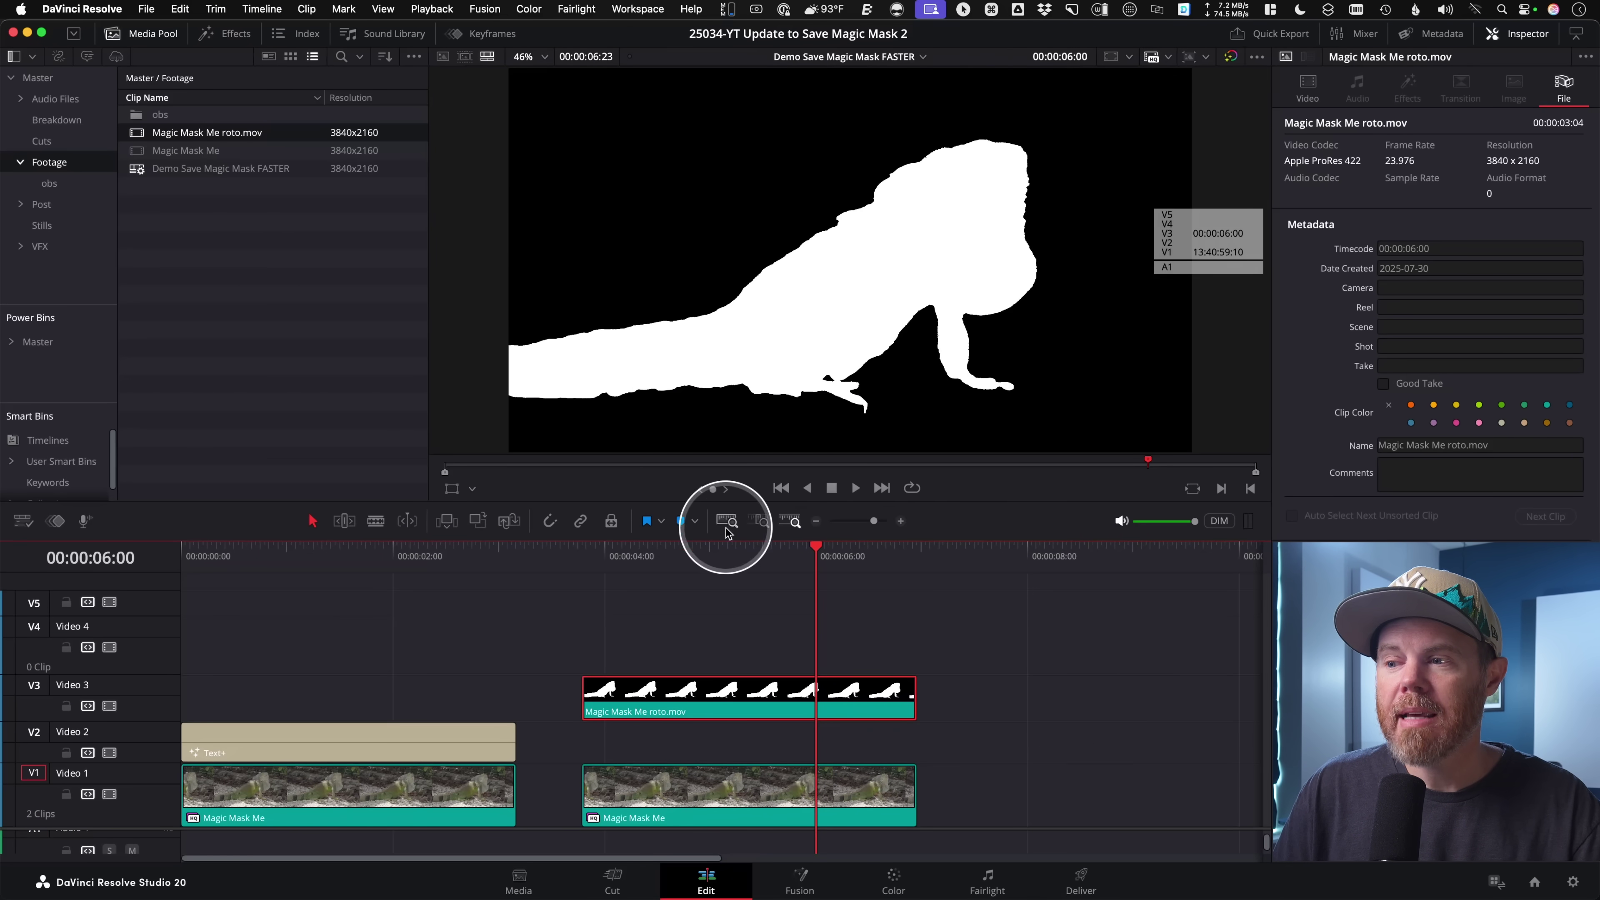
drag(711, 558, 741, 613)
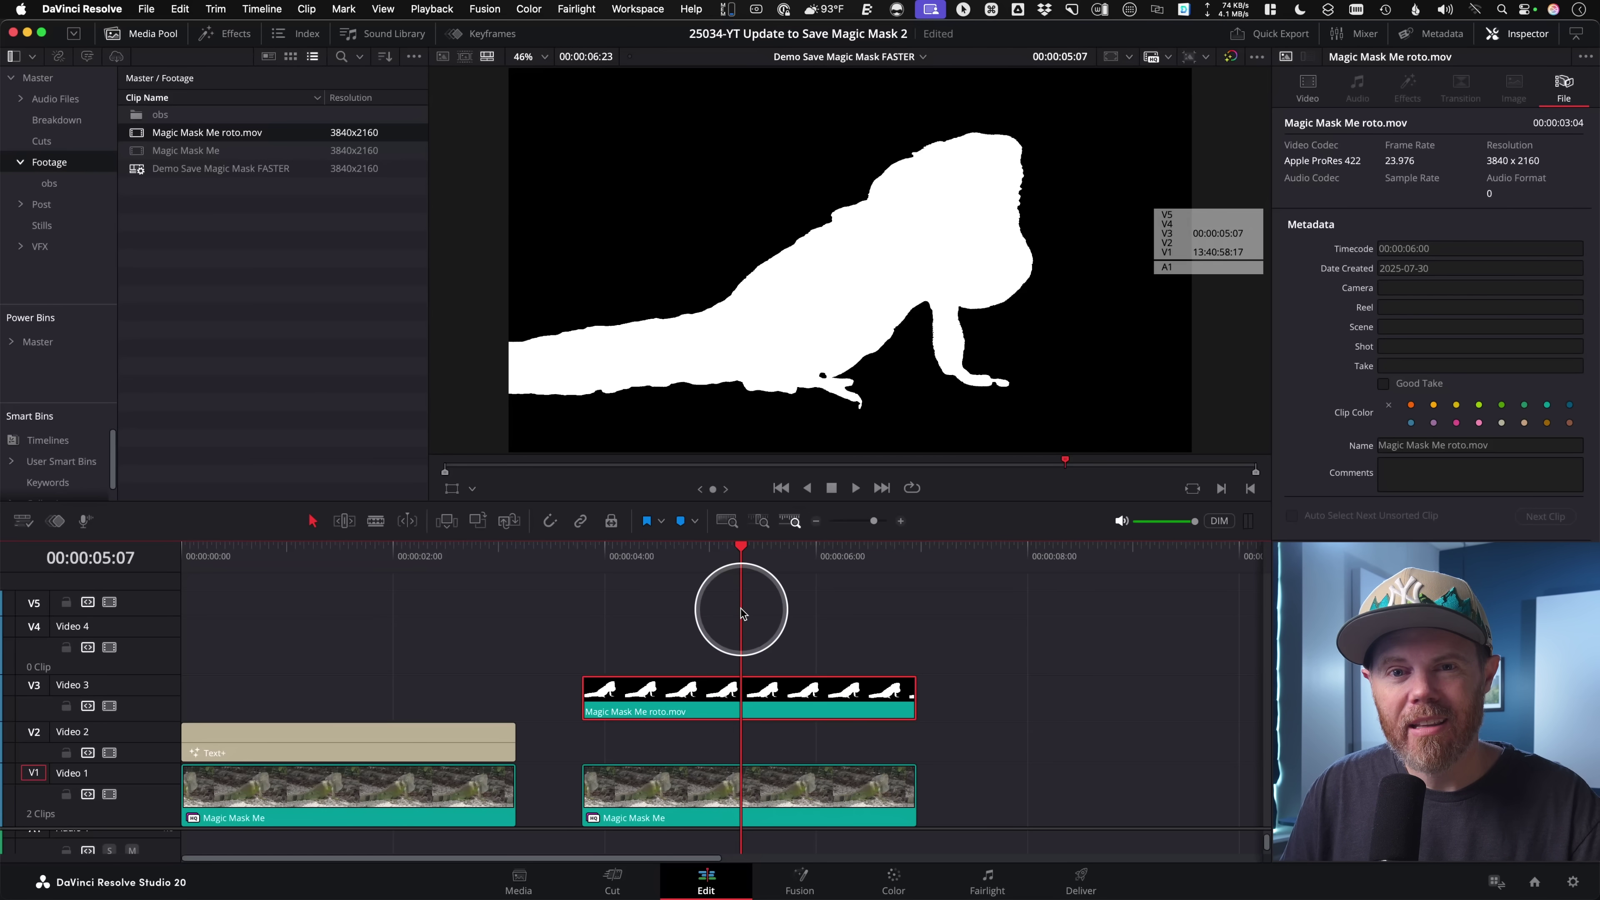
click(781, 255)
scroll(781, 255, up, 8)
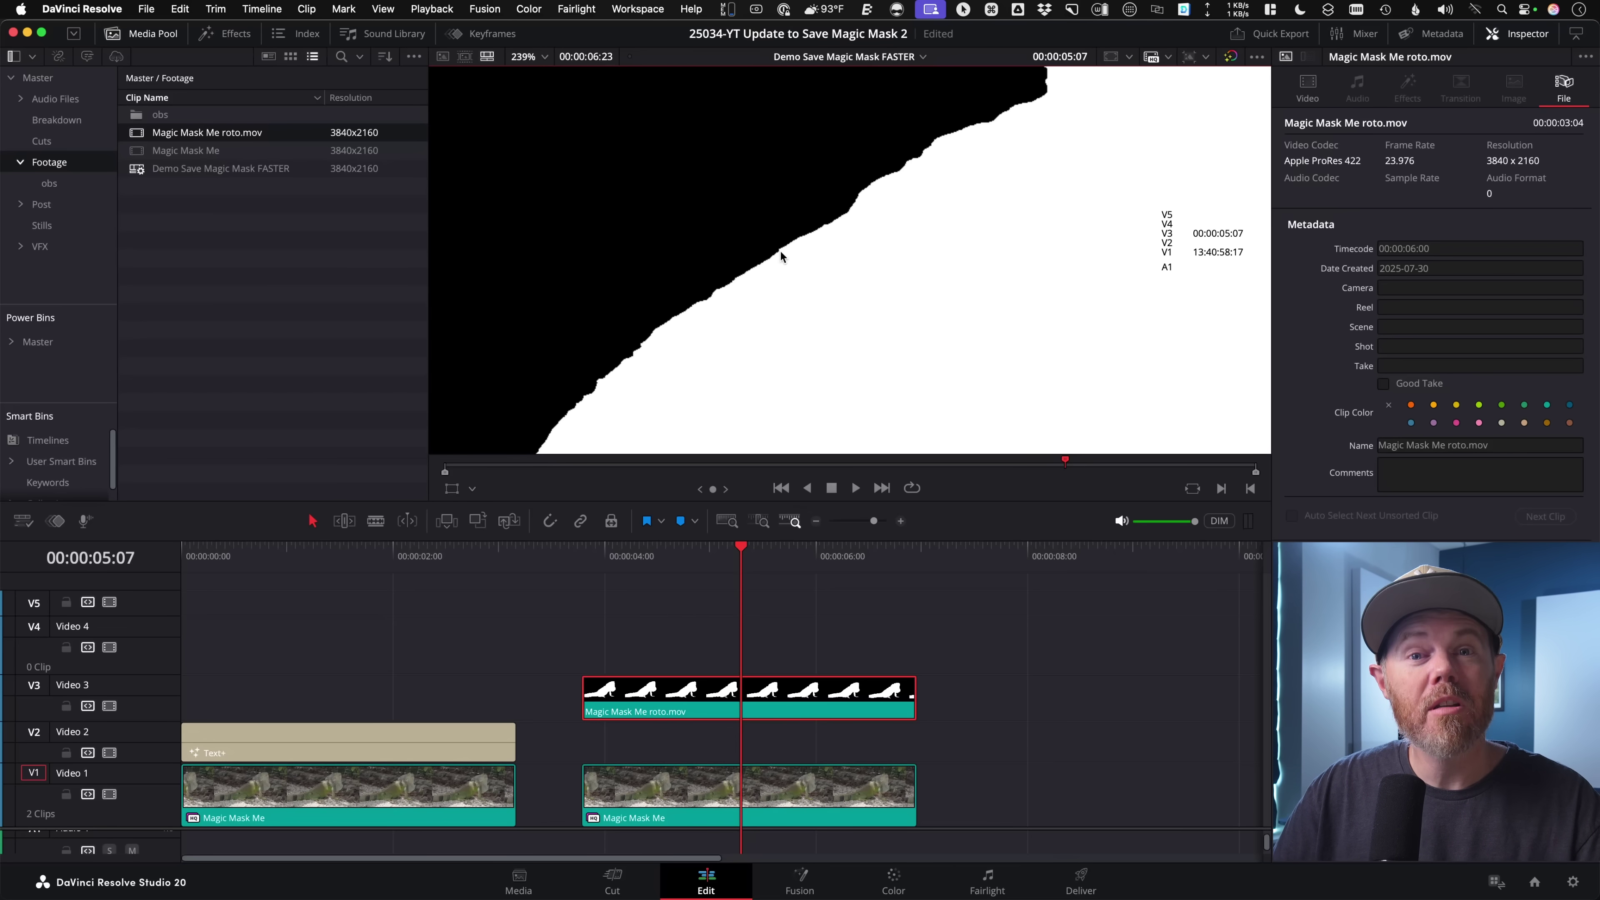
click(226, 33)
Apply Gaussian Blur at strength 0.400 to the V3 roto clip, fit the viewer, and toggle the clip to compare
drag(147, 165, 673, 700)
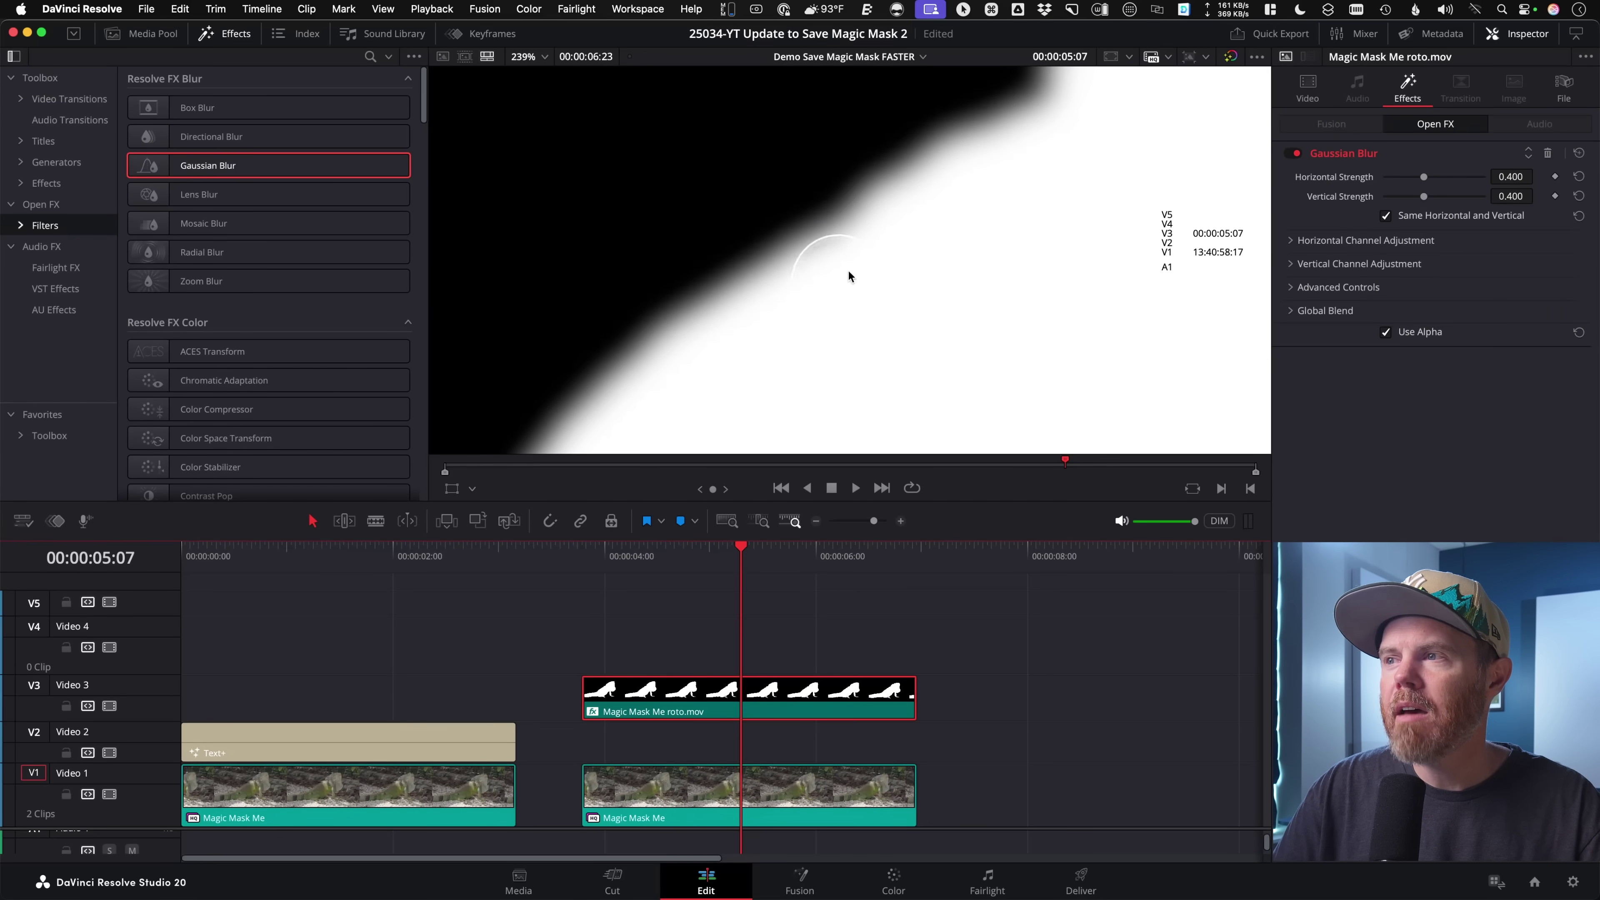
key(z)
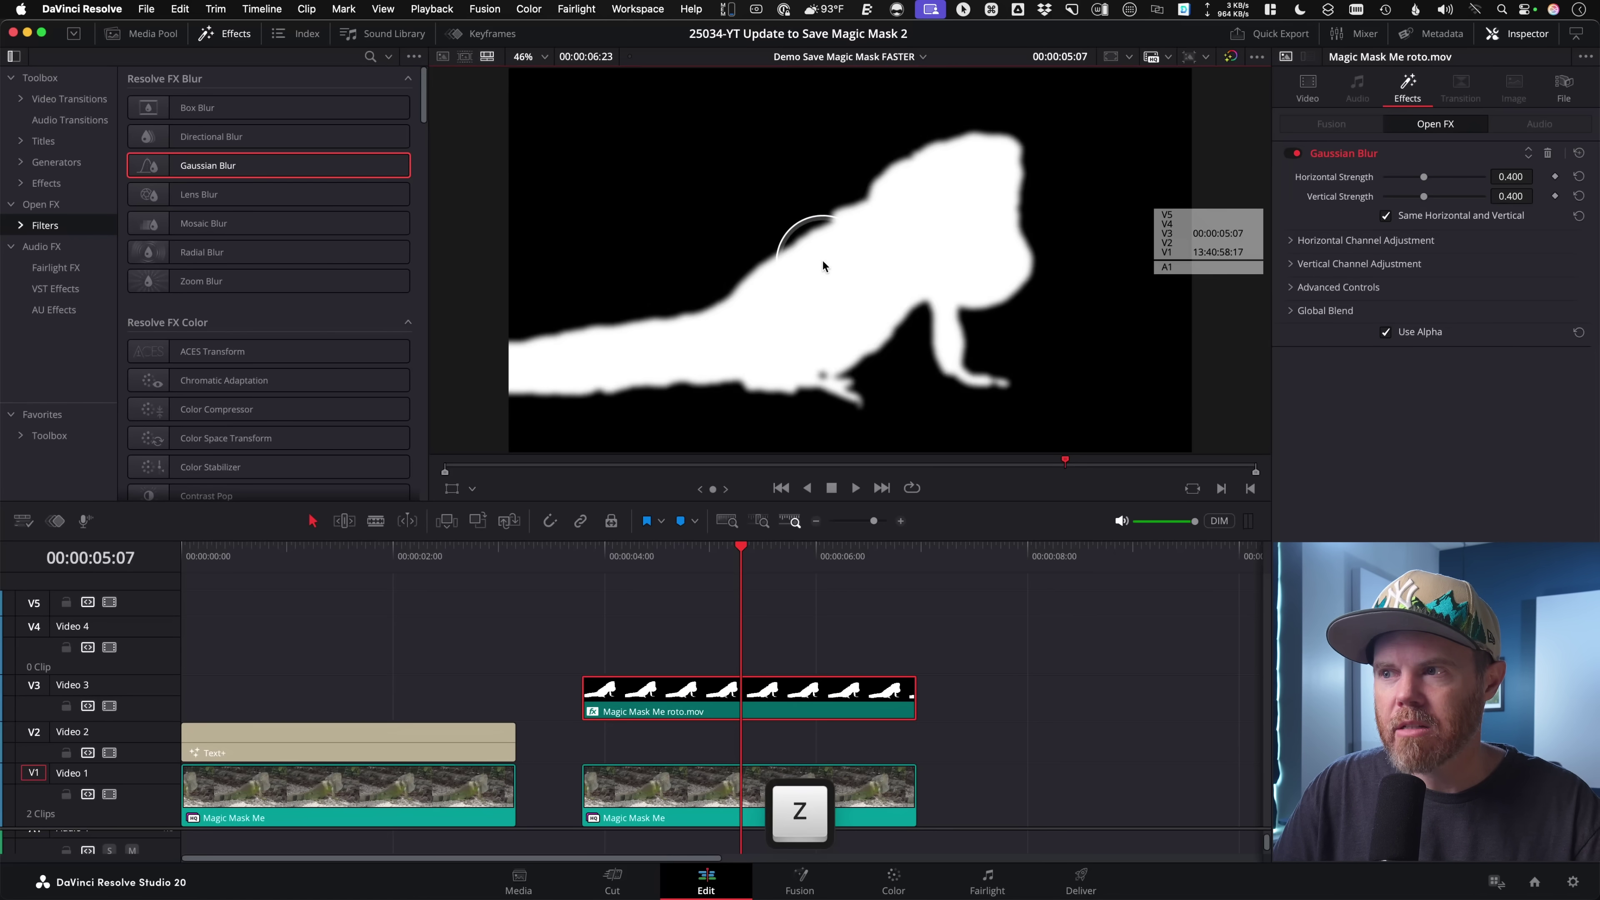
click(737, 500)
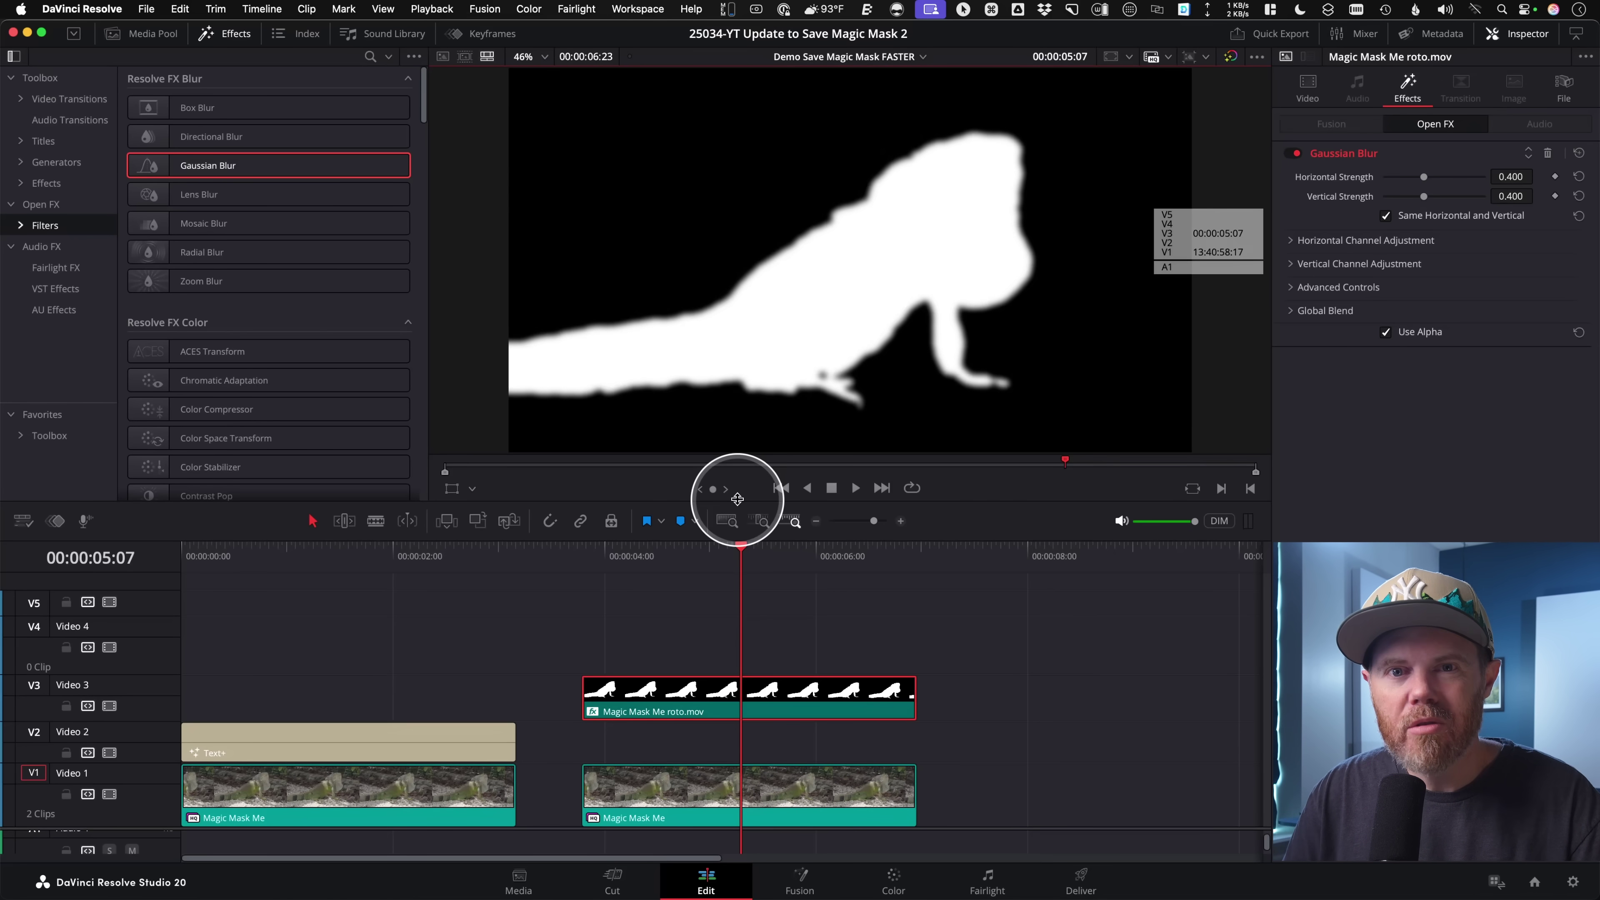
click(762, 700)
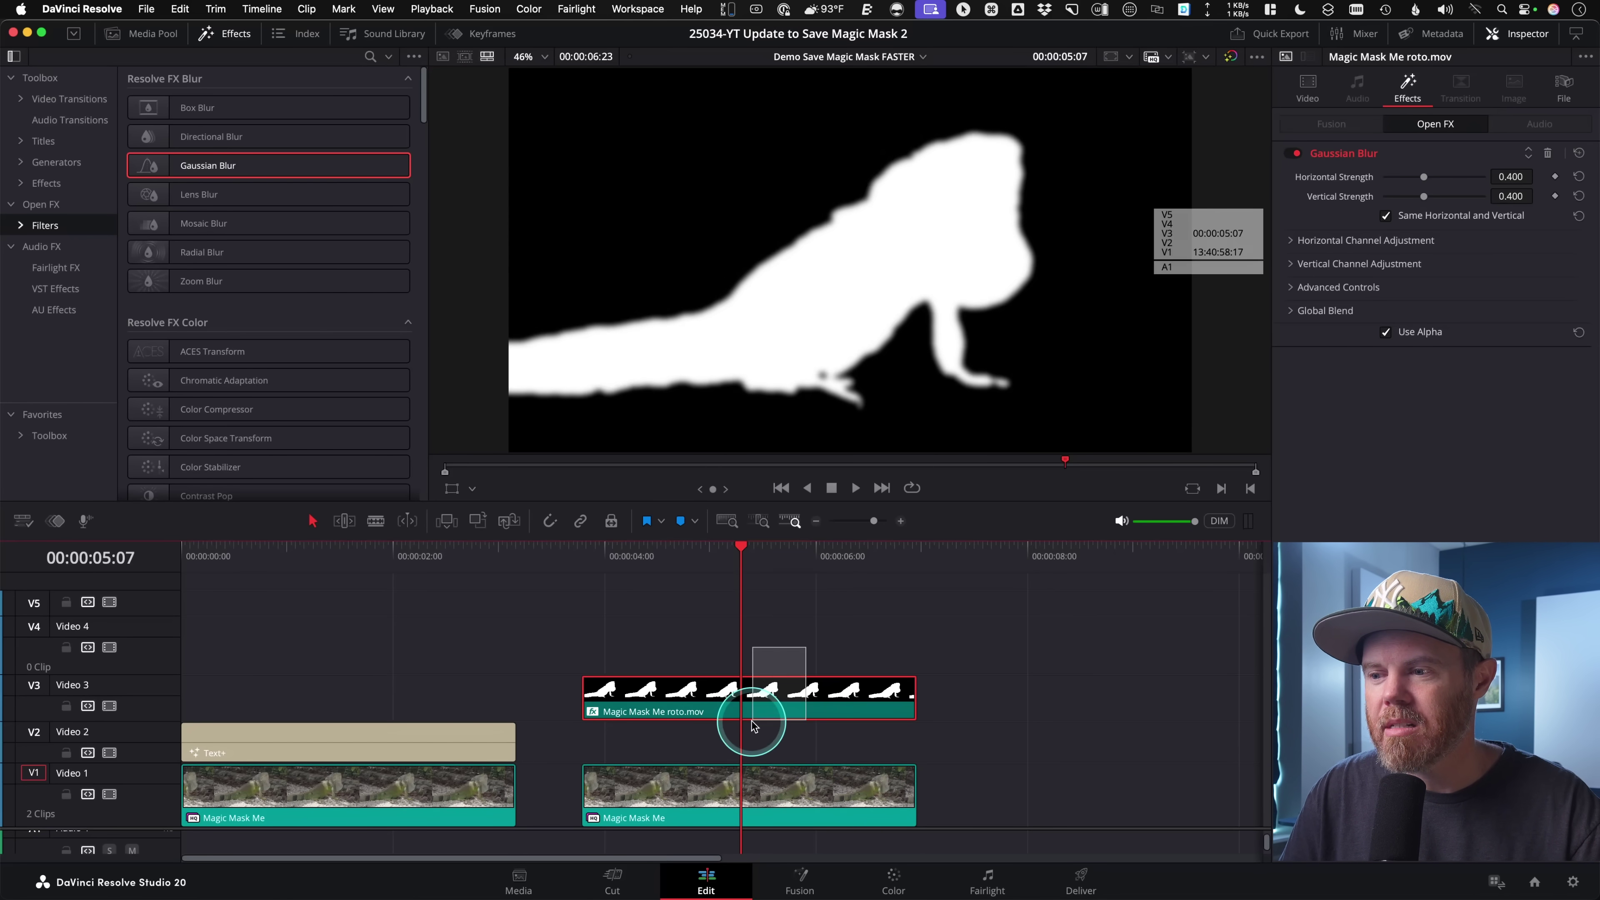
key(d)
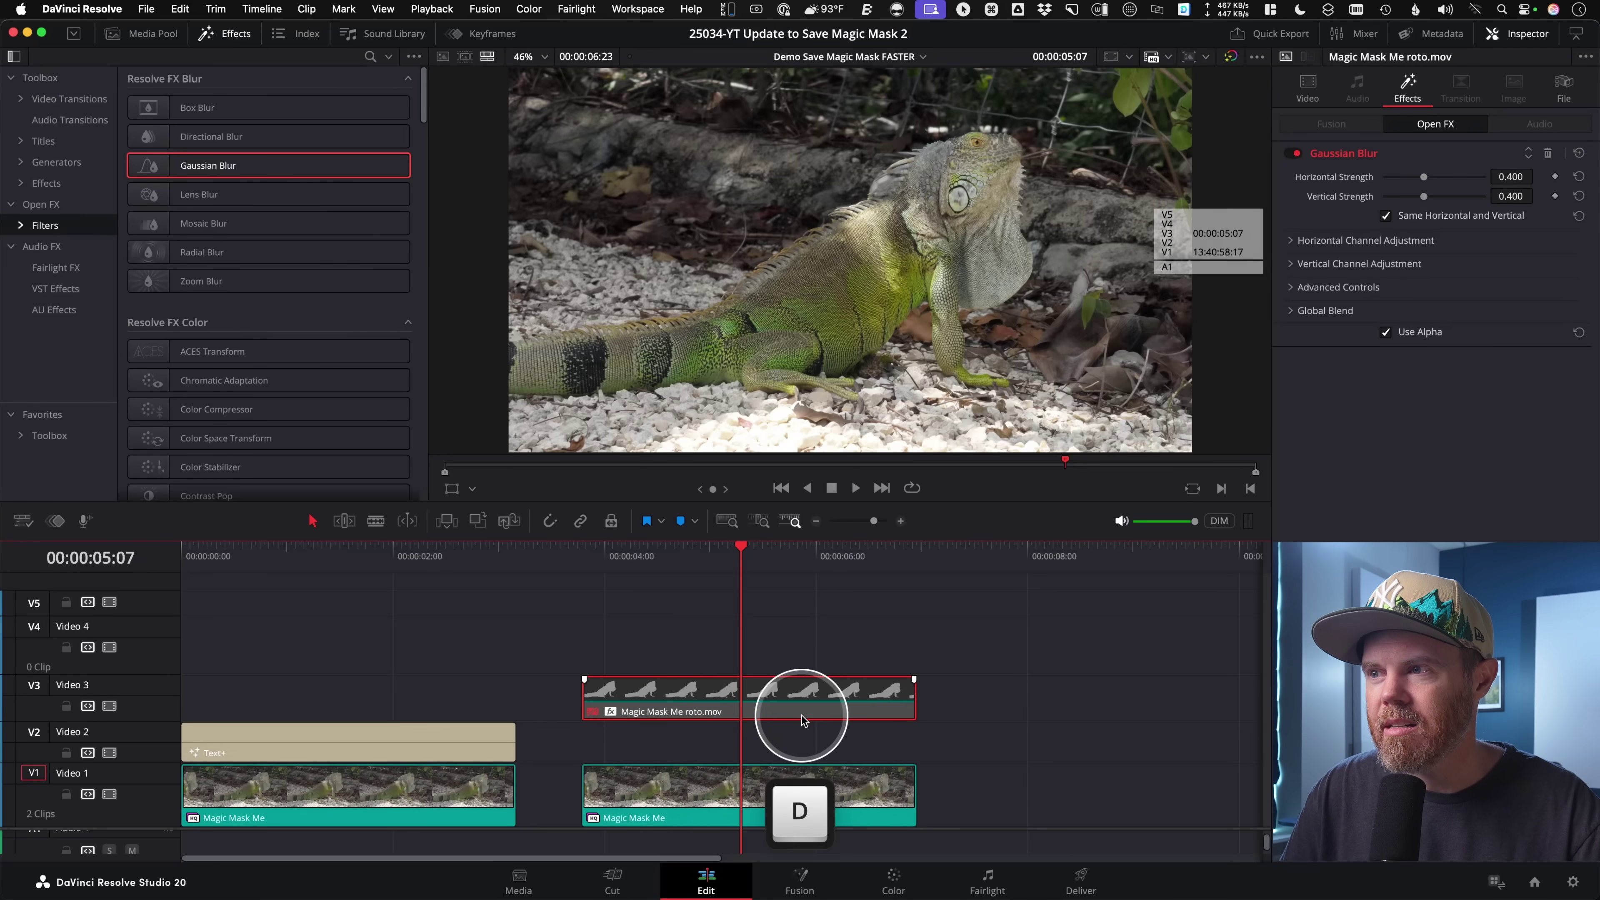
key(d)
key(d)
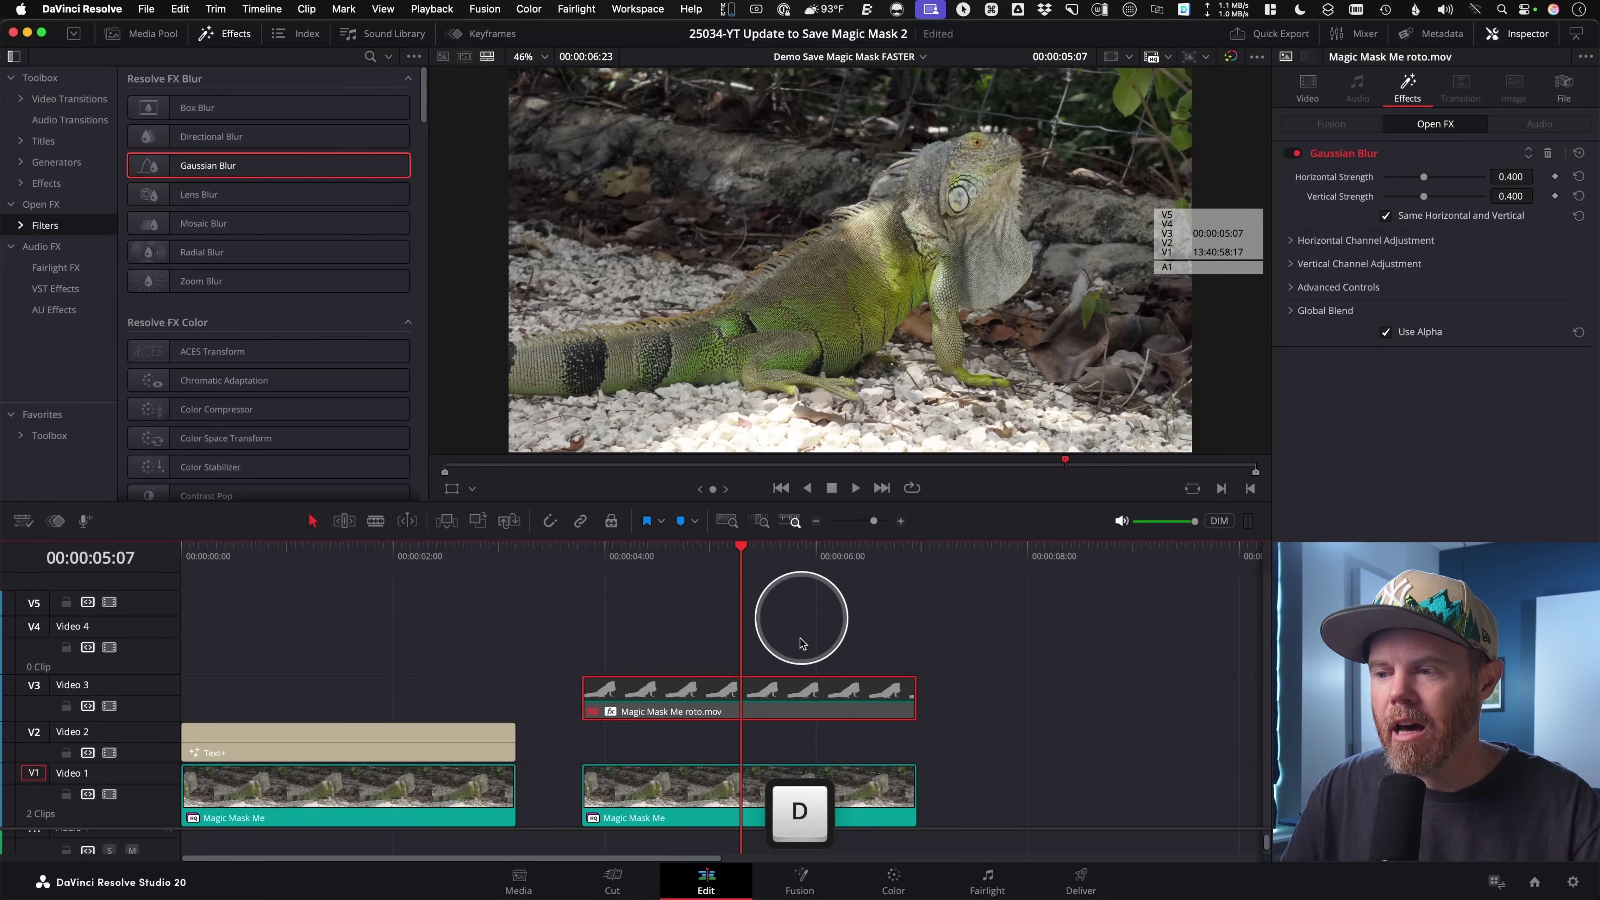
key(d)
Copy the V1 Magic Mask Me clip onto Video 4, directly above the roto matte
click(787, 779)
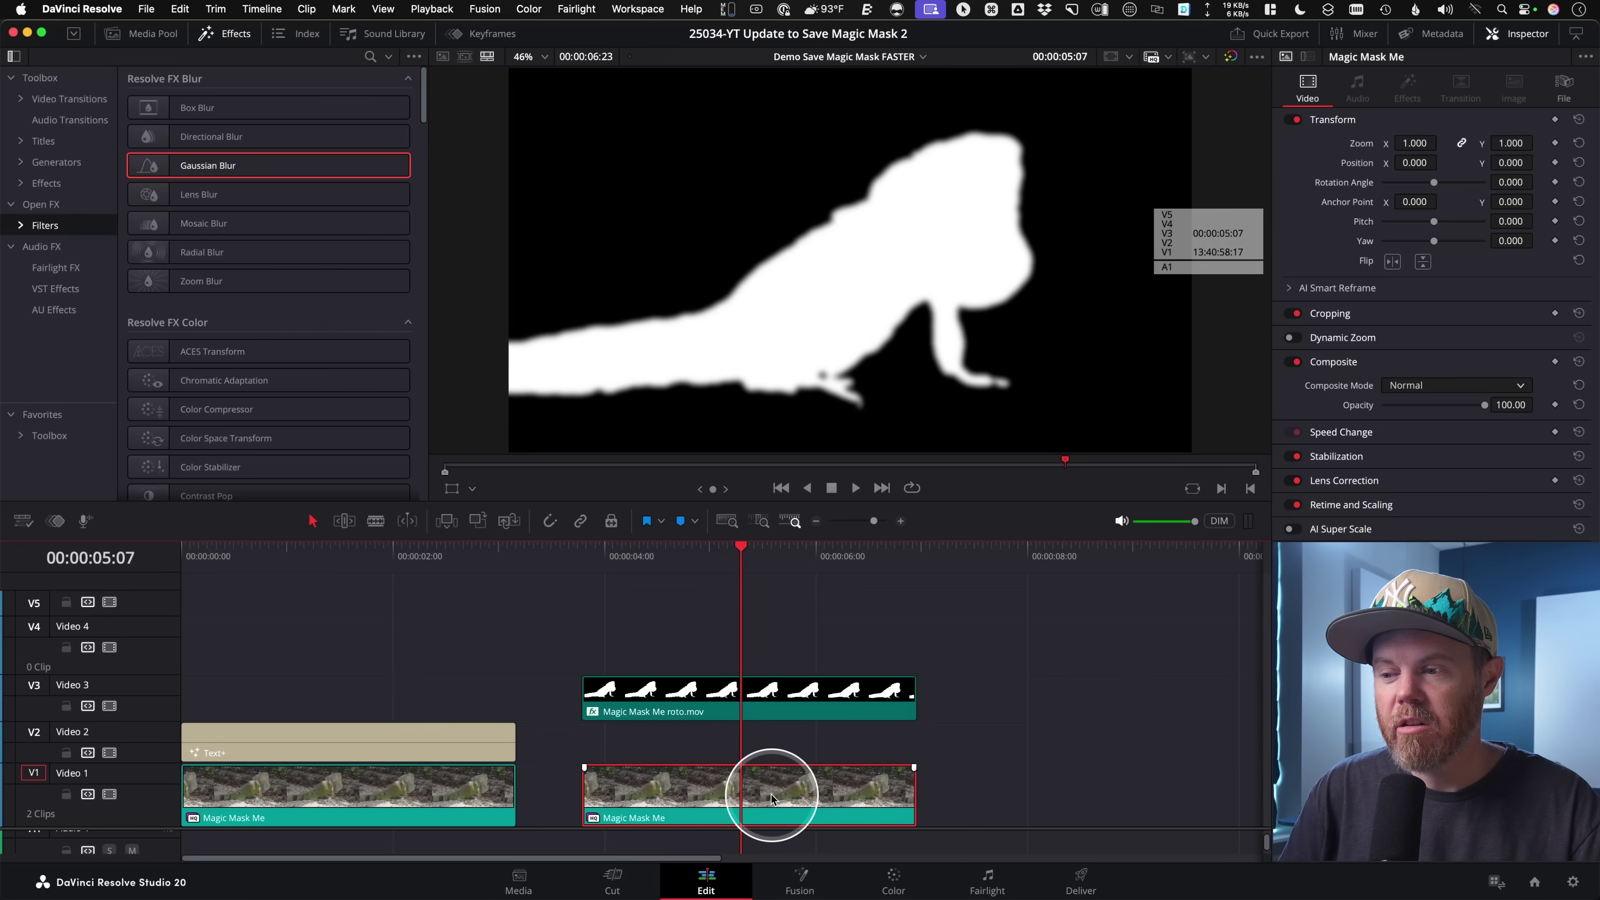
drag(770, 794, 759, 643)
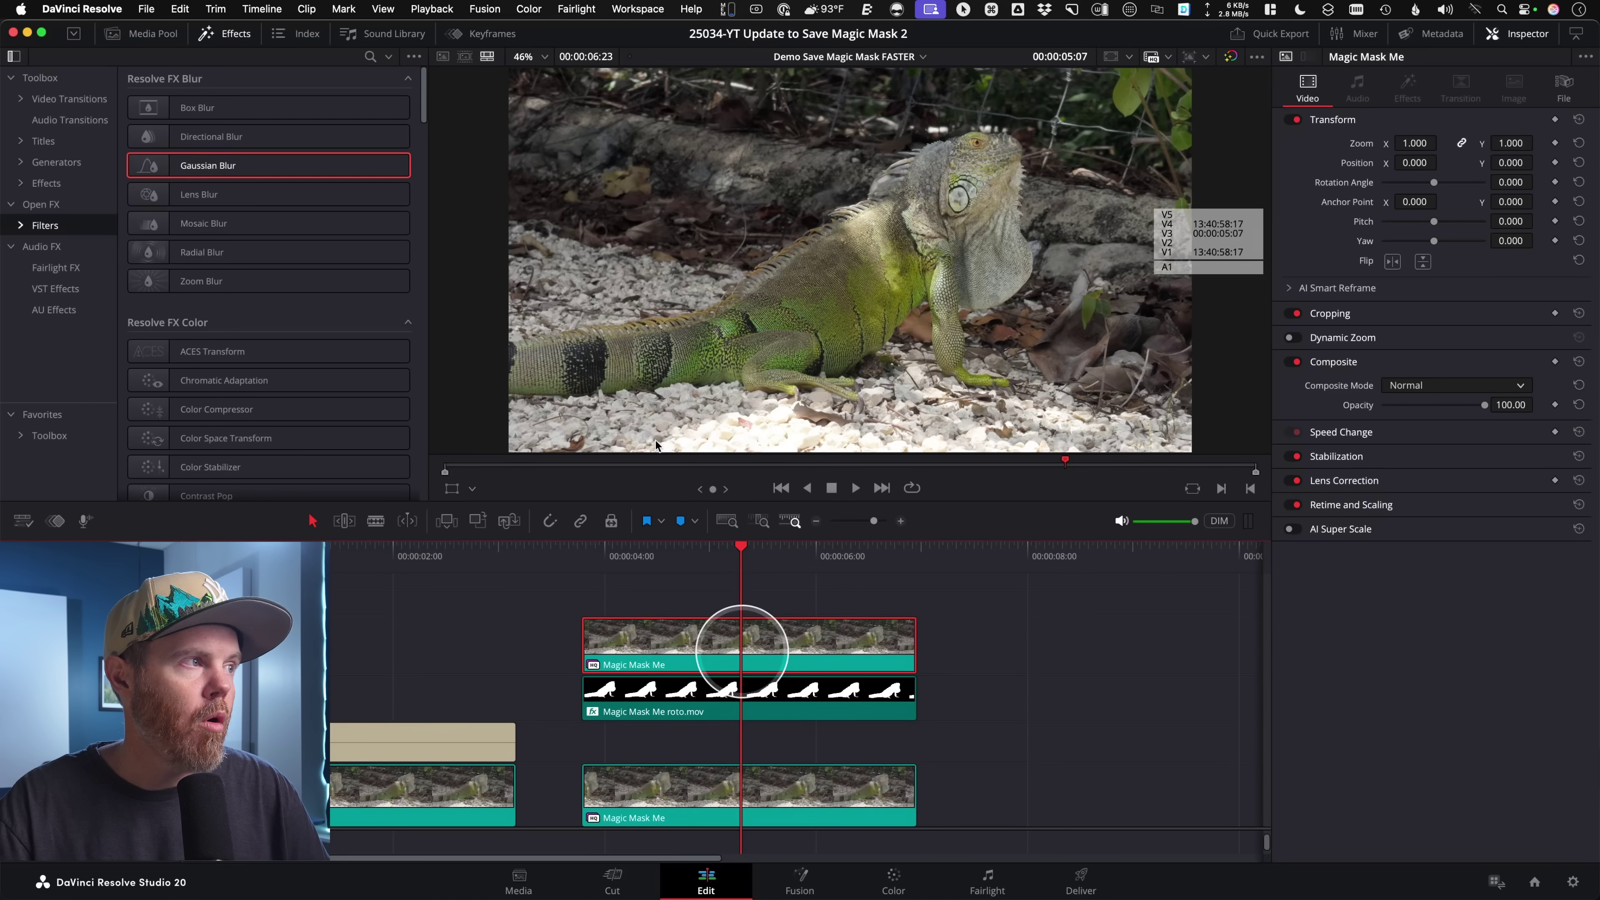
click(1525, 33)
Set the top iguana clip's Composite Mode to Foreground in the Inspector
click(1524, 33)
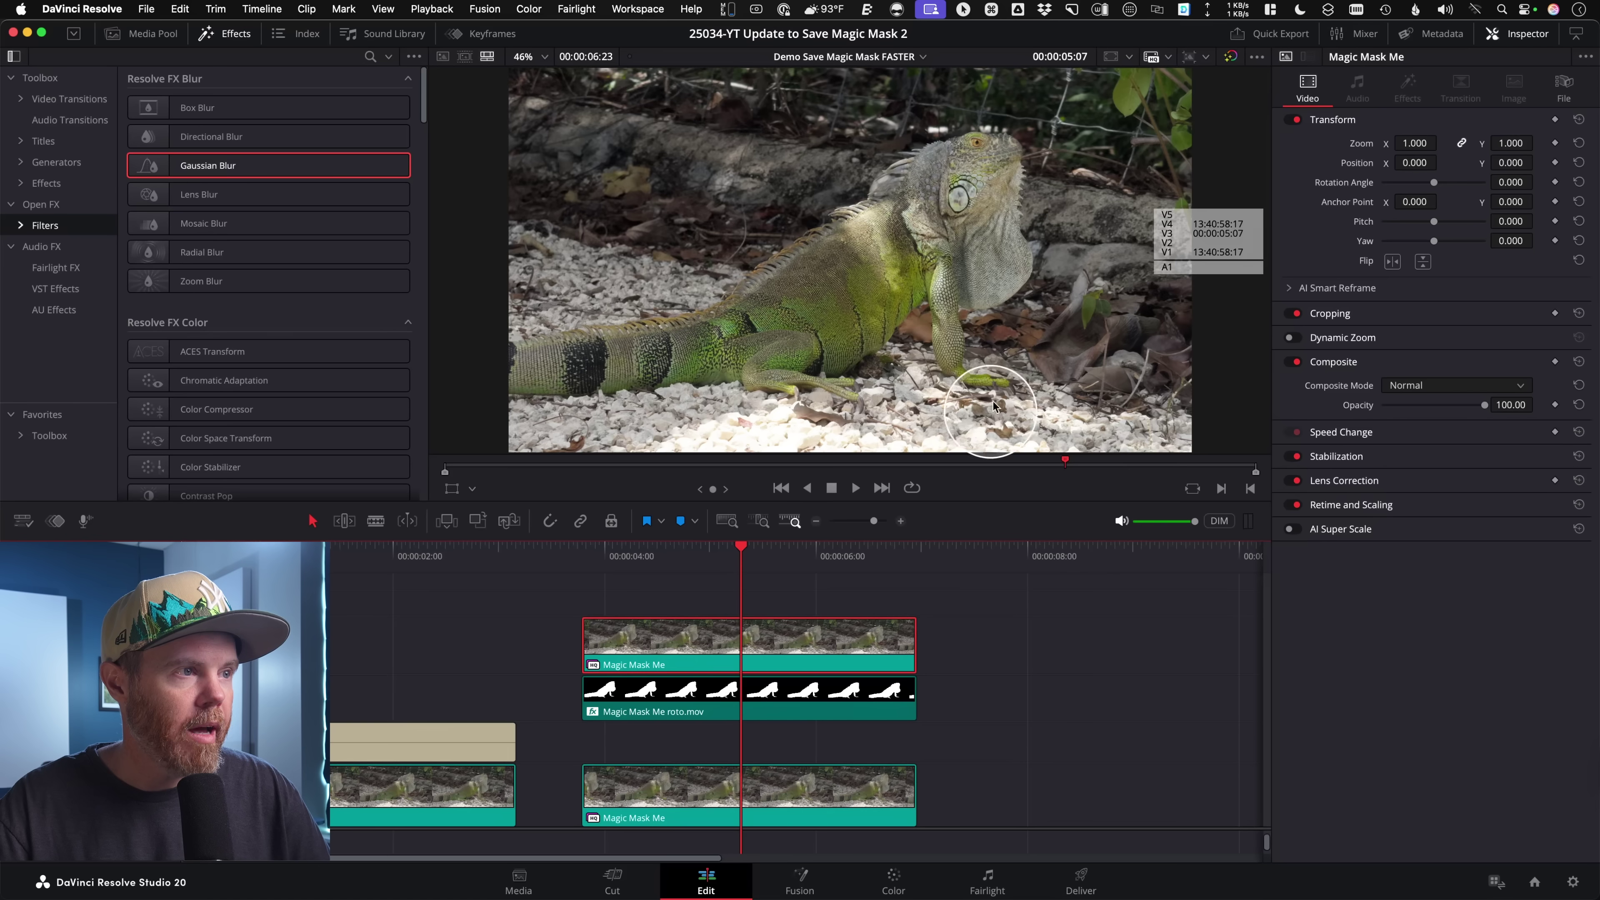
click(1519, 386)
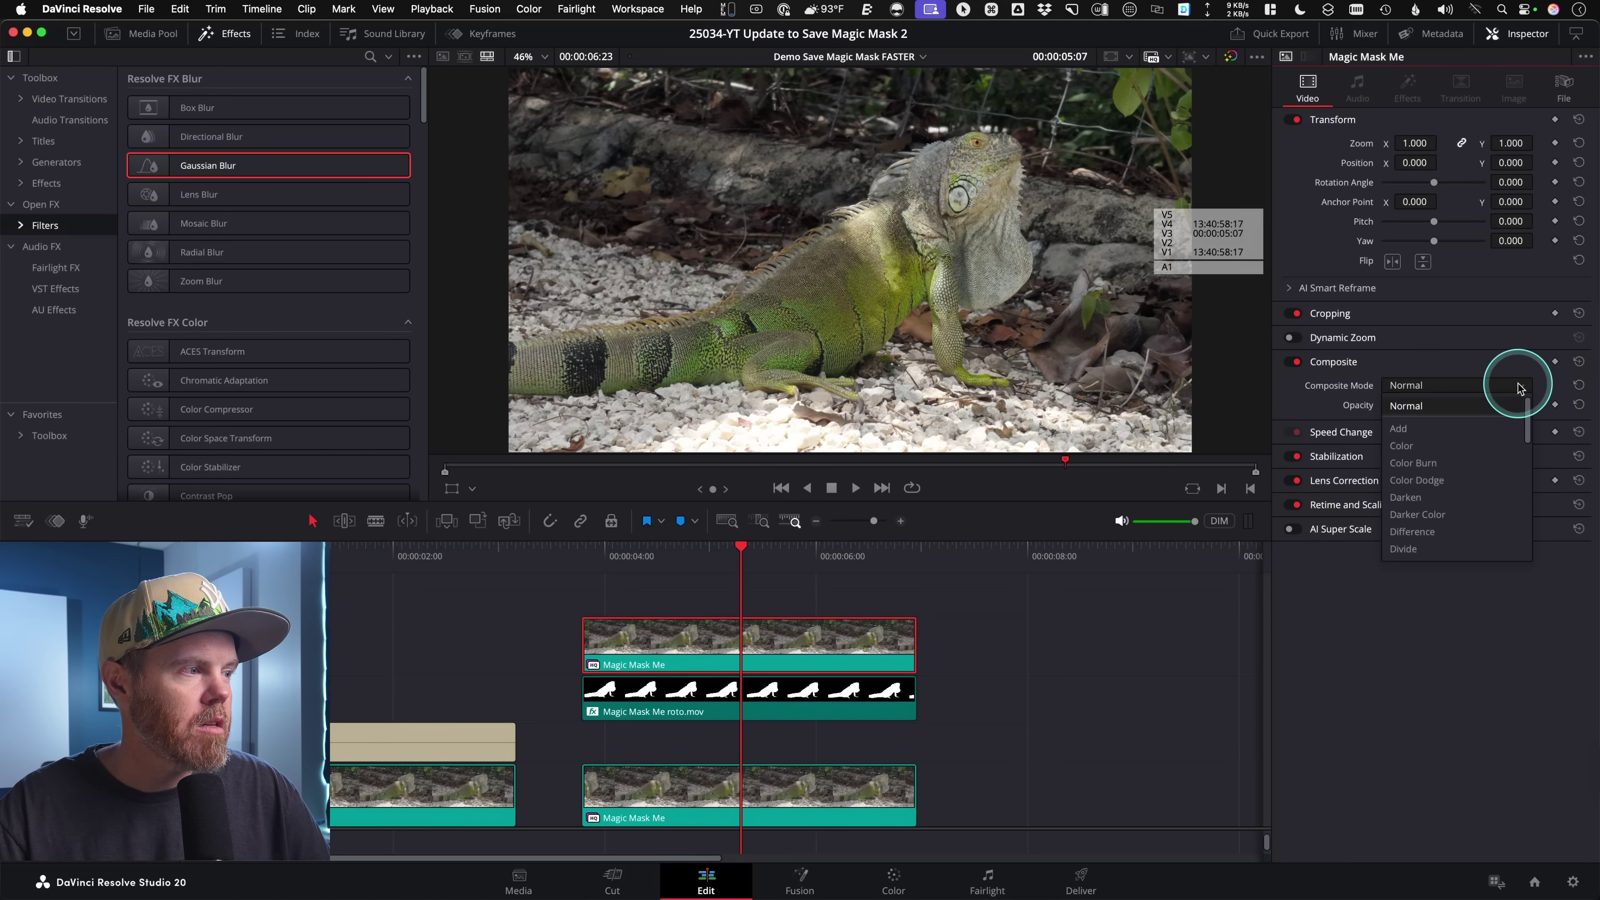
drag(1529, 429, 1525, 554)
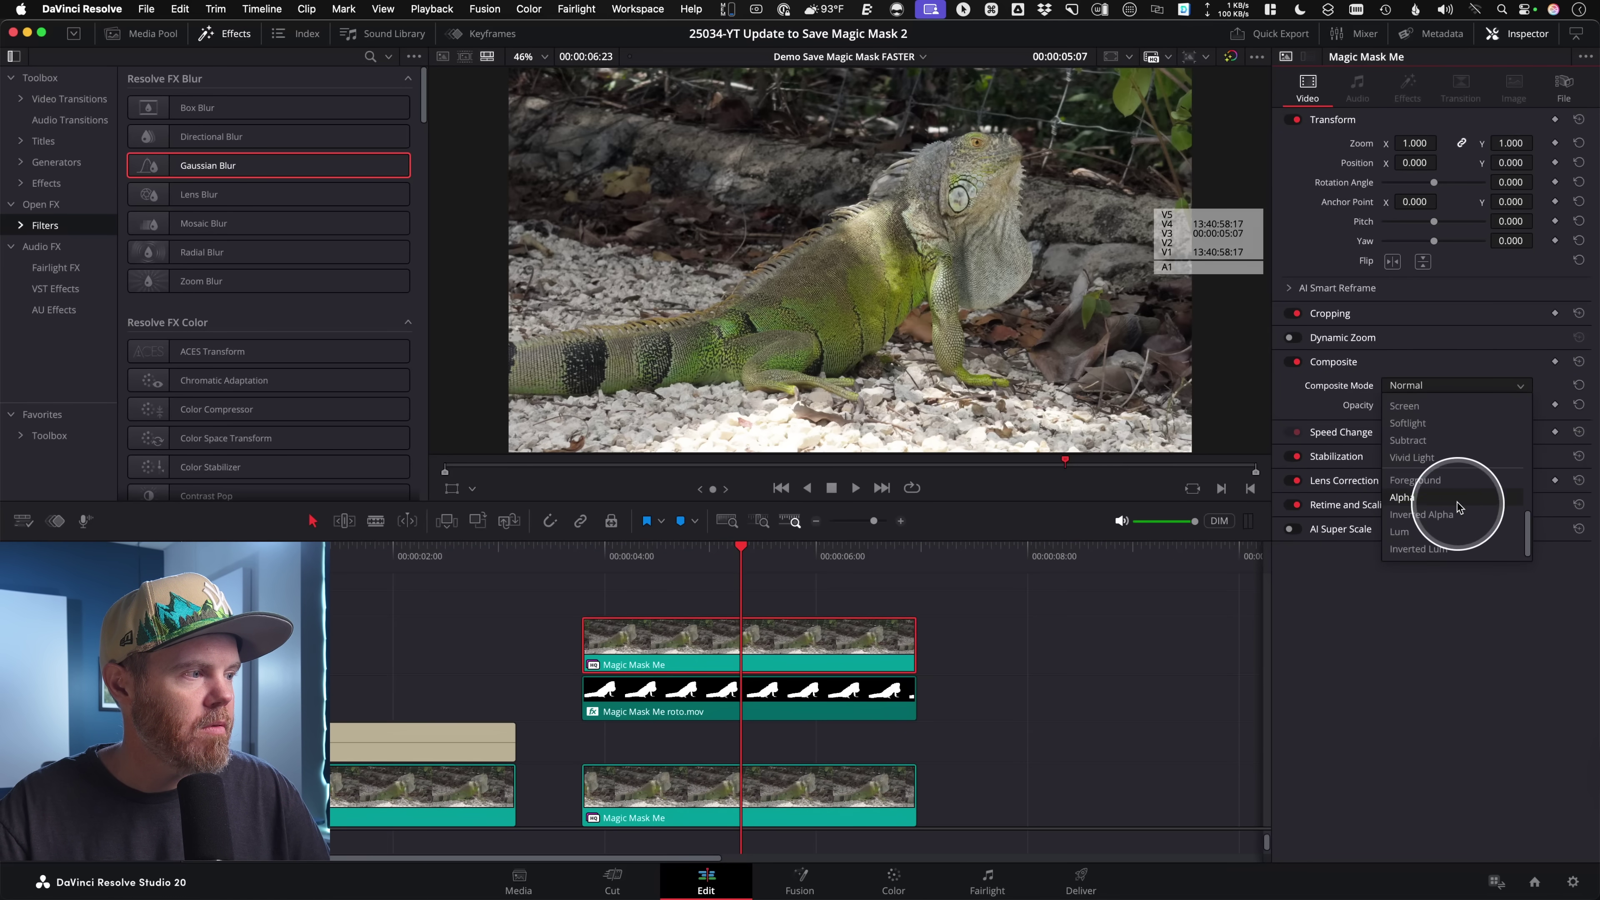
click(1443, 481)
Set the Magic Mask Me roto.mov matte's Composite Mode to Lum
click(850, 706)
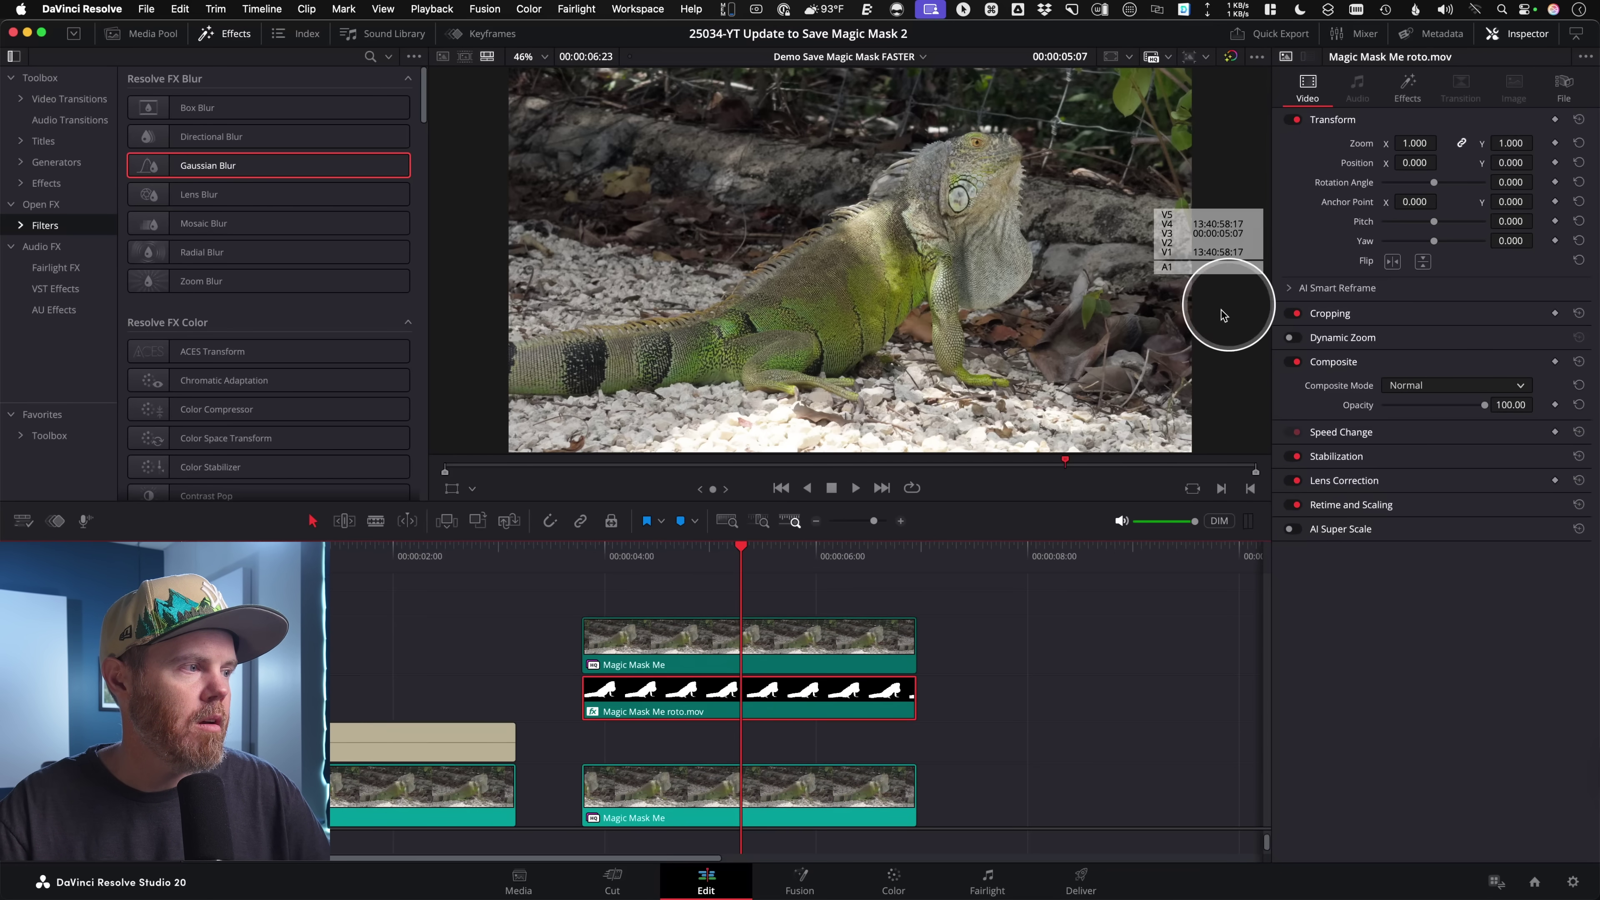
click(1519, 385)
drag(1530, 431, 1529, 597)
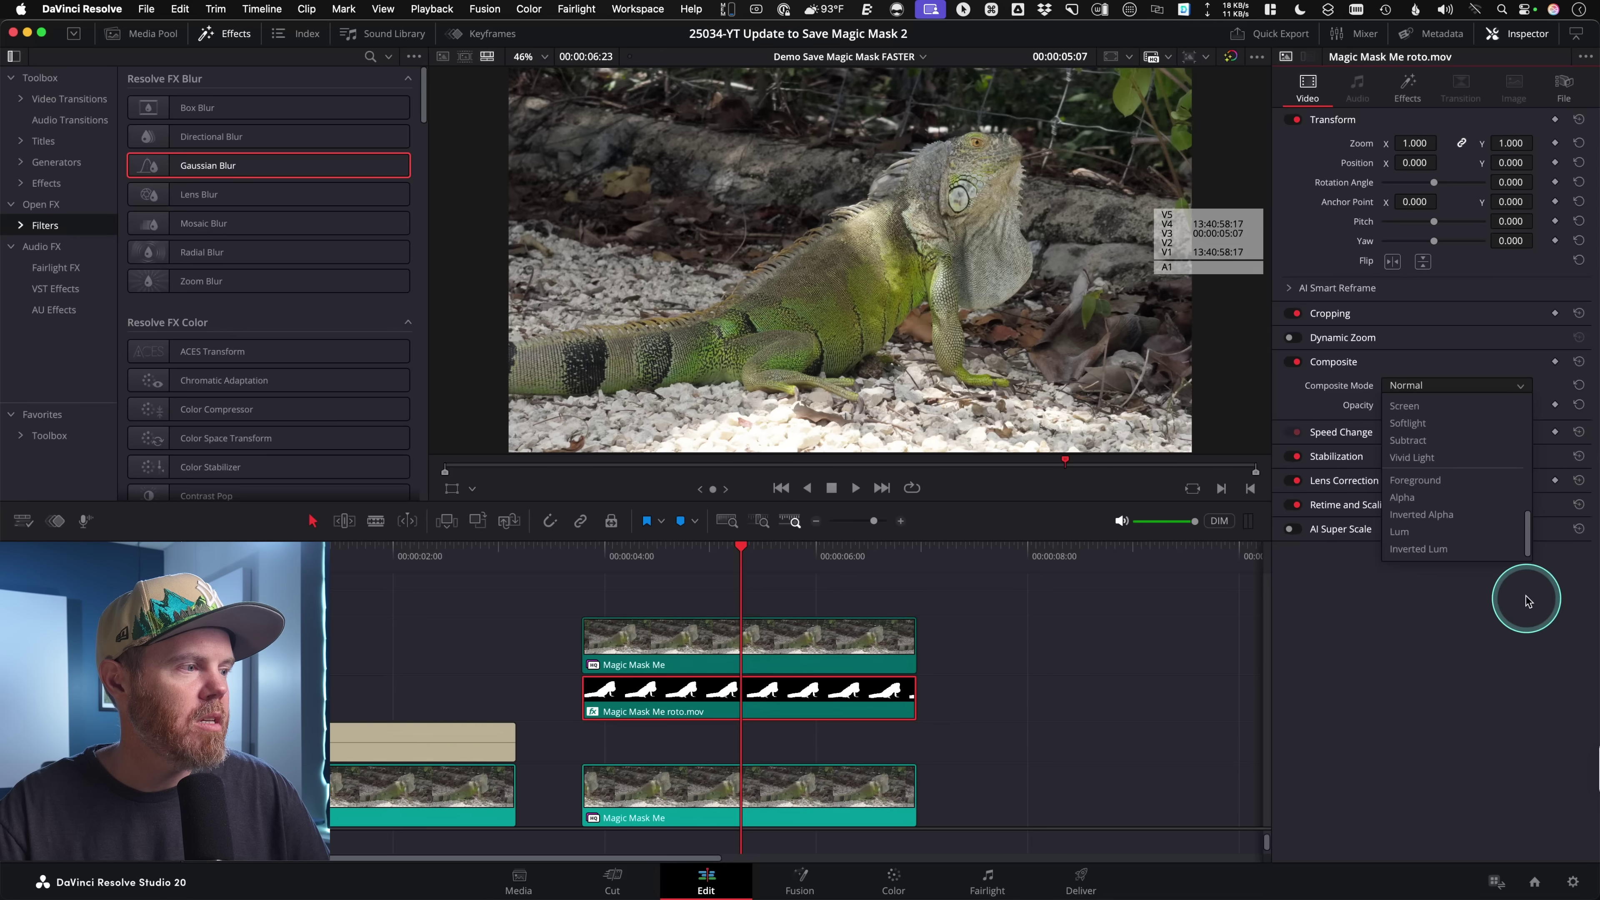
click(1399, 532)
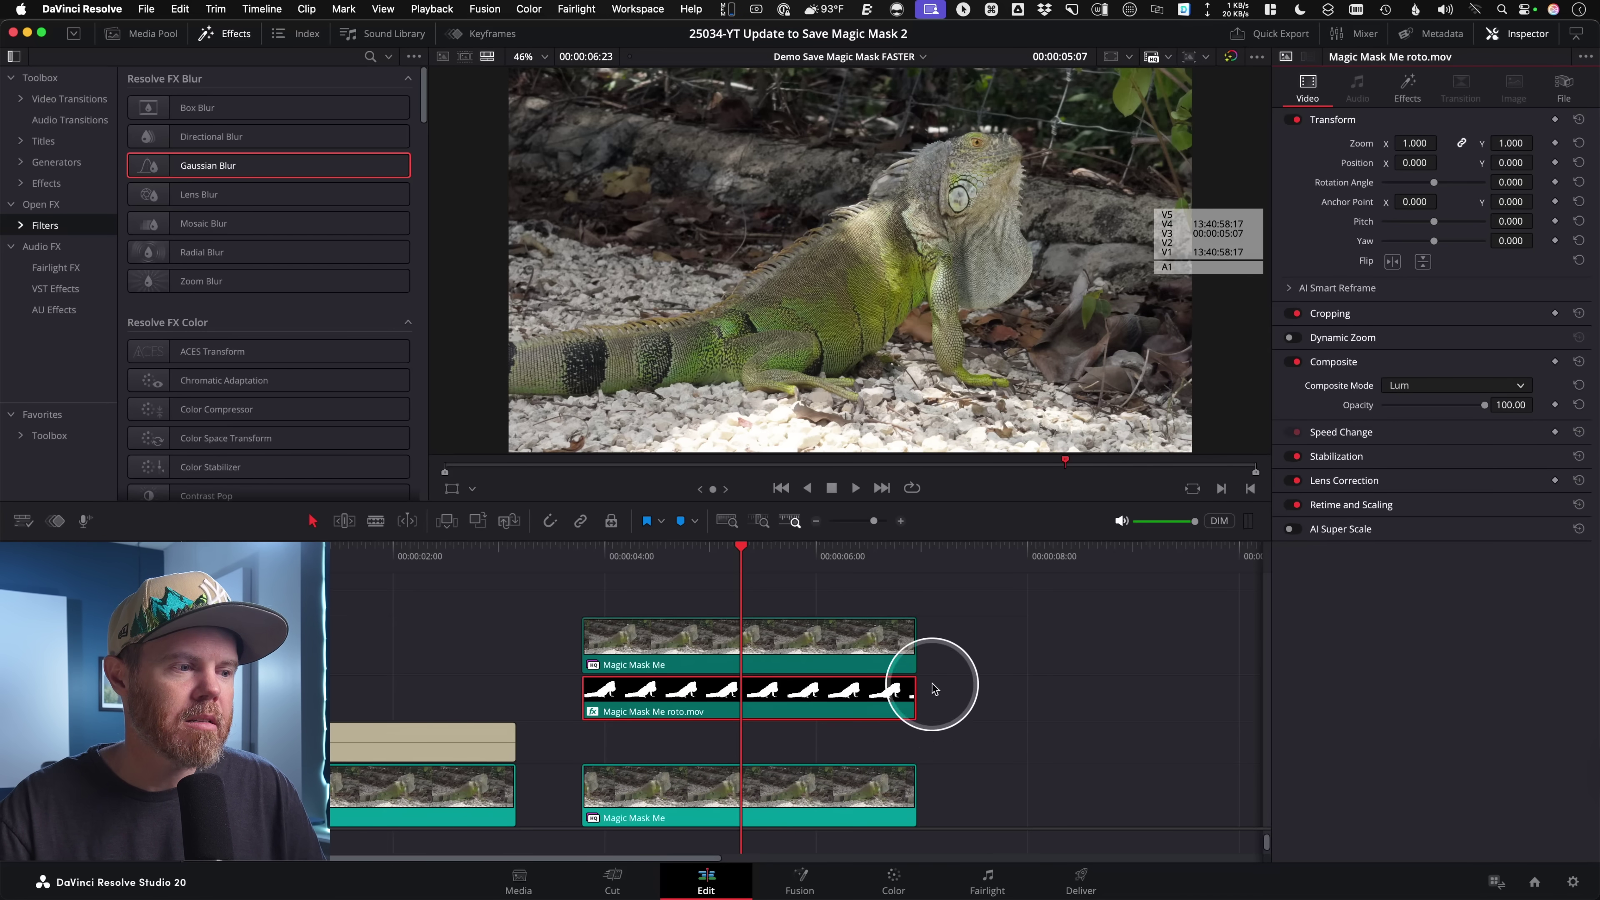
drag(964, 761, 730, 838)
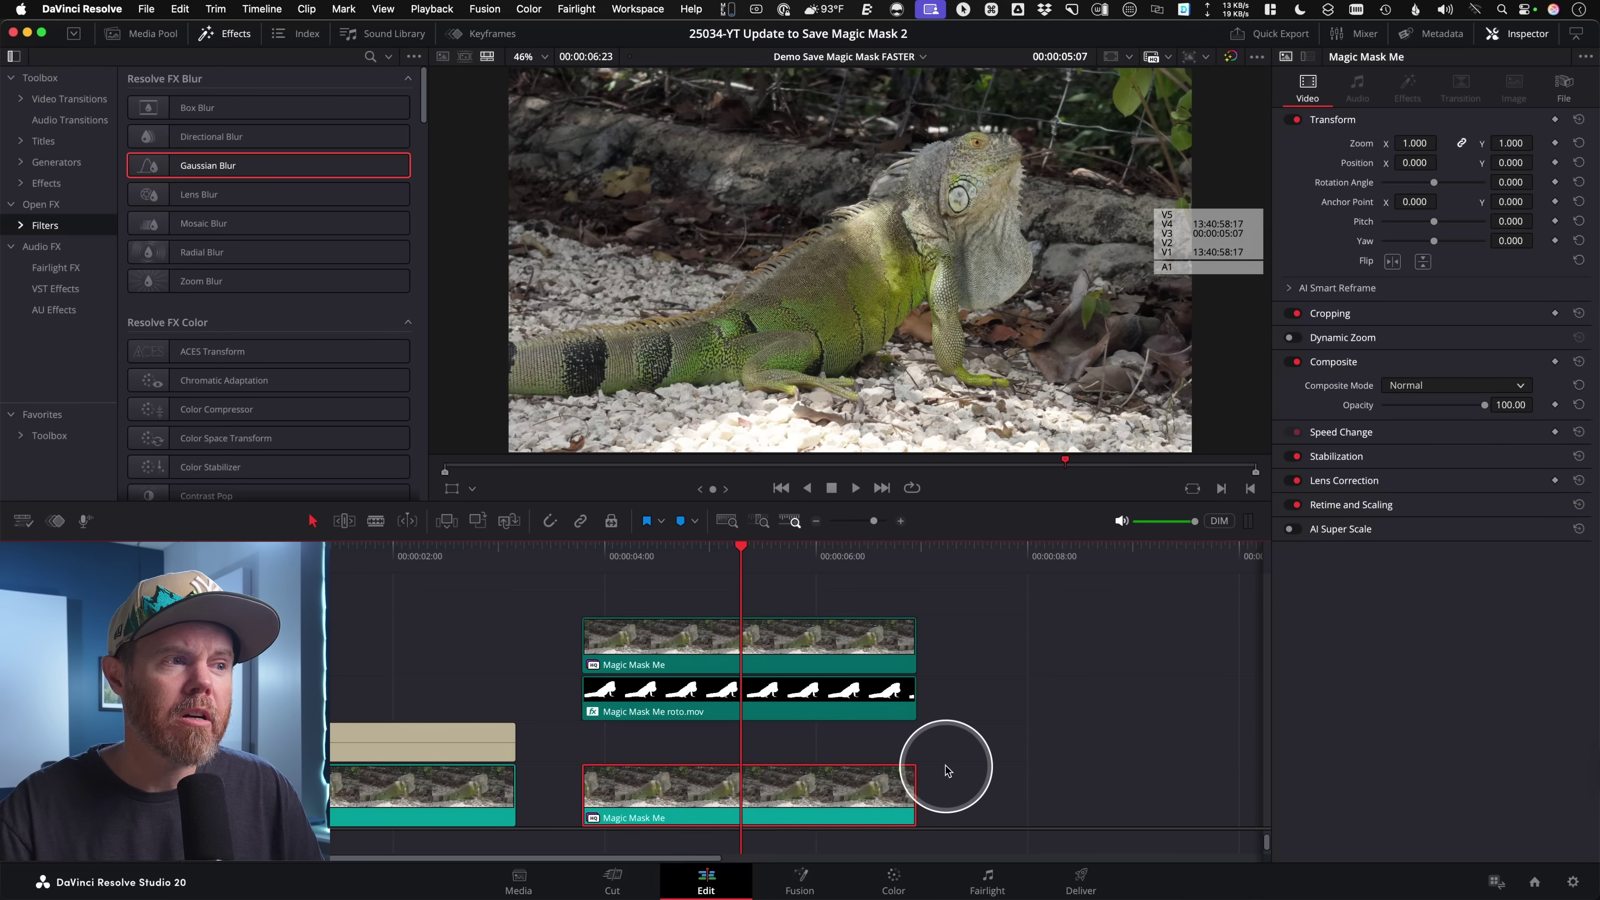
Disable the original V1 iguana clip and park at 00:00:04:21 so DINO DNA sits behind the iguana
key(d)
mouse_move(705, 558)
mouse_down()
mouse_move(632, 561)
mouse_move(793, 558)
mouse_move(628, 558)
mouse_move(843, 561)
mouse_move(644, 571)
mouse_move(710, 574)
mouse_up()
click(789, 693)
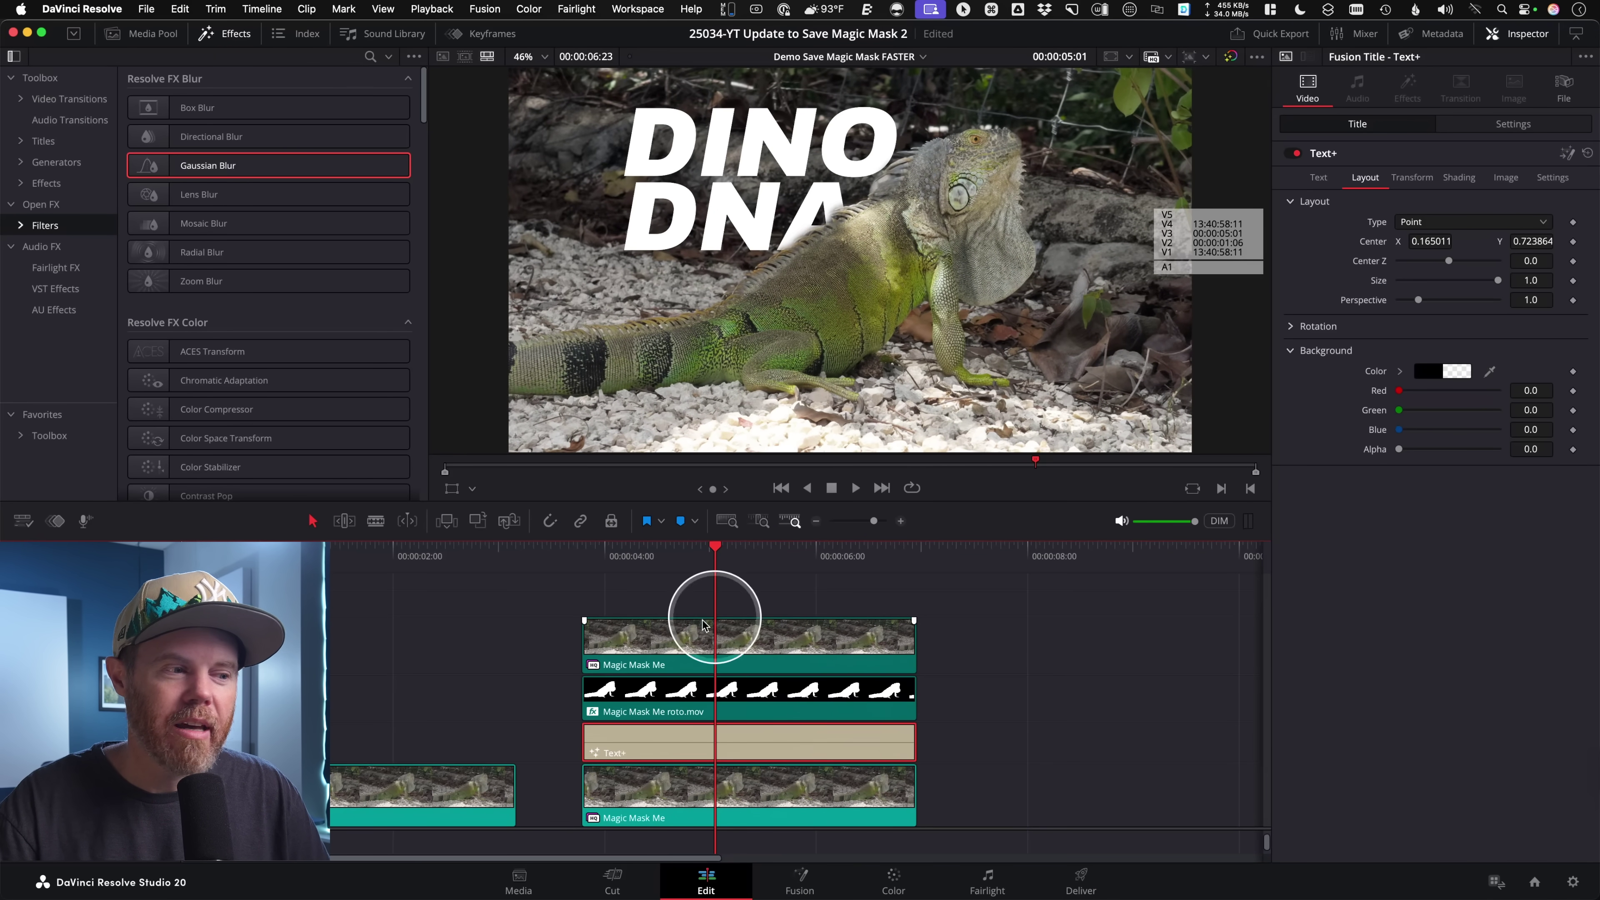
Move the DINO DNA Text+ title to the timeline start, then disable the top Magic Mask iguana clip at 04:16 to show the white matte
drag(974, 631, 733, 697)
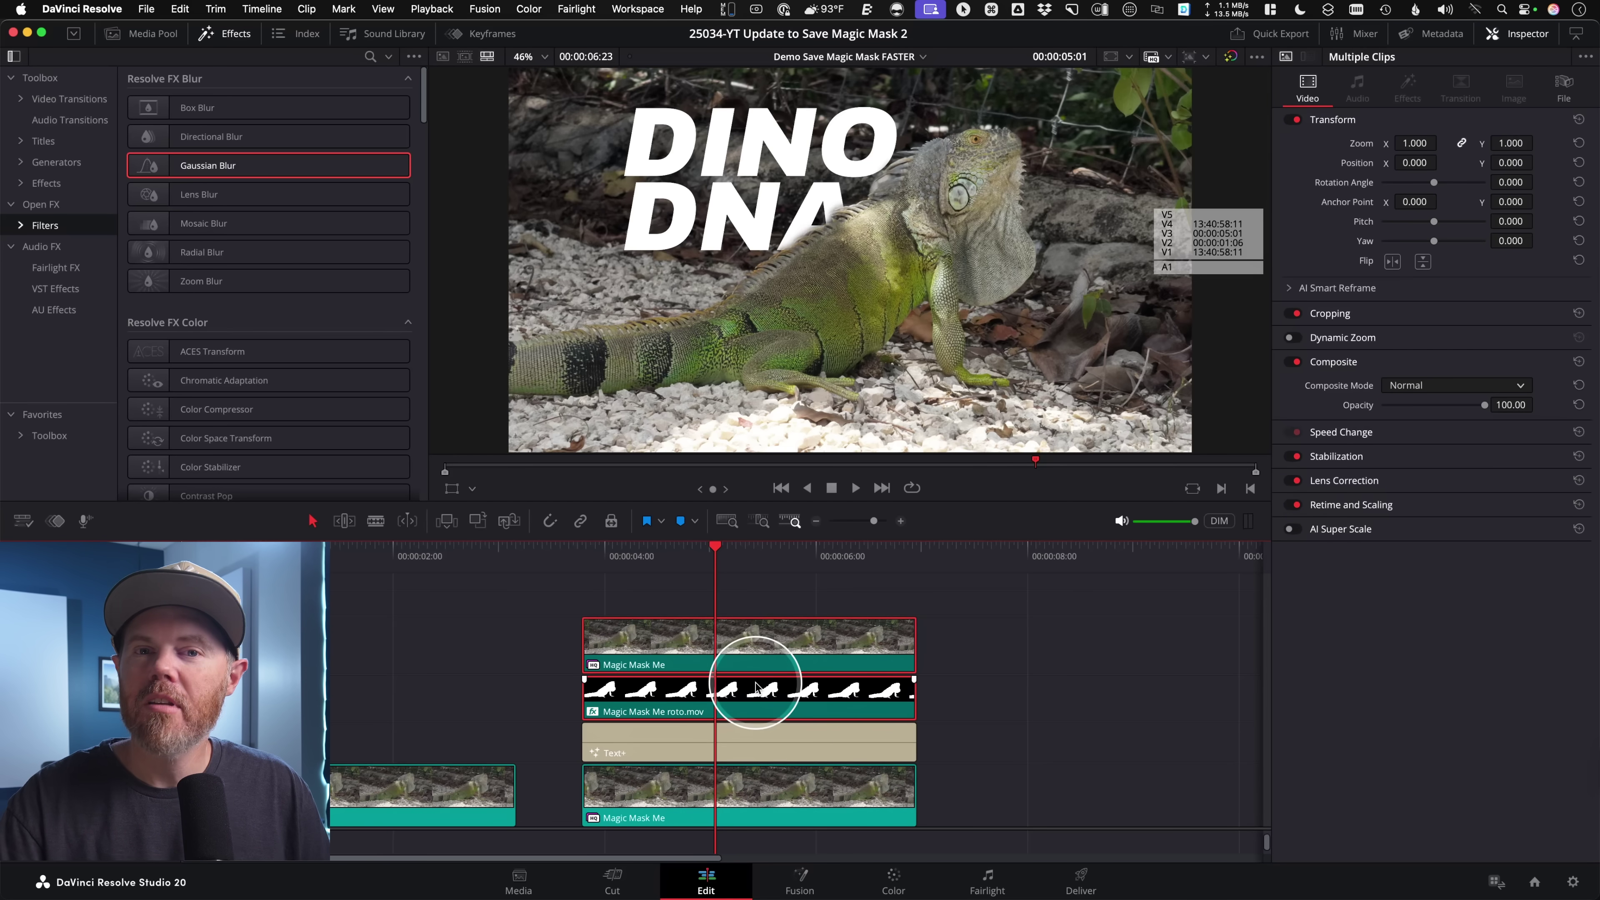
drag(795, 744, 382, 735)
drag(655, 555, 676, 593)
click(846, 638)
key(d)
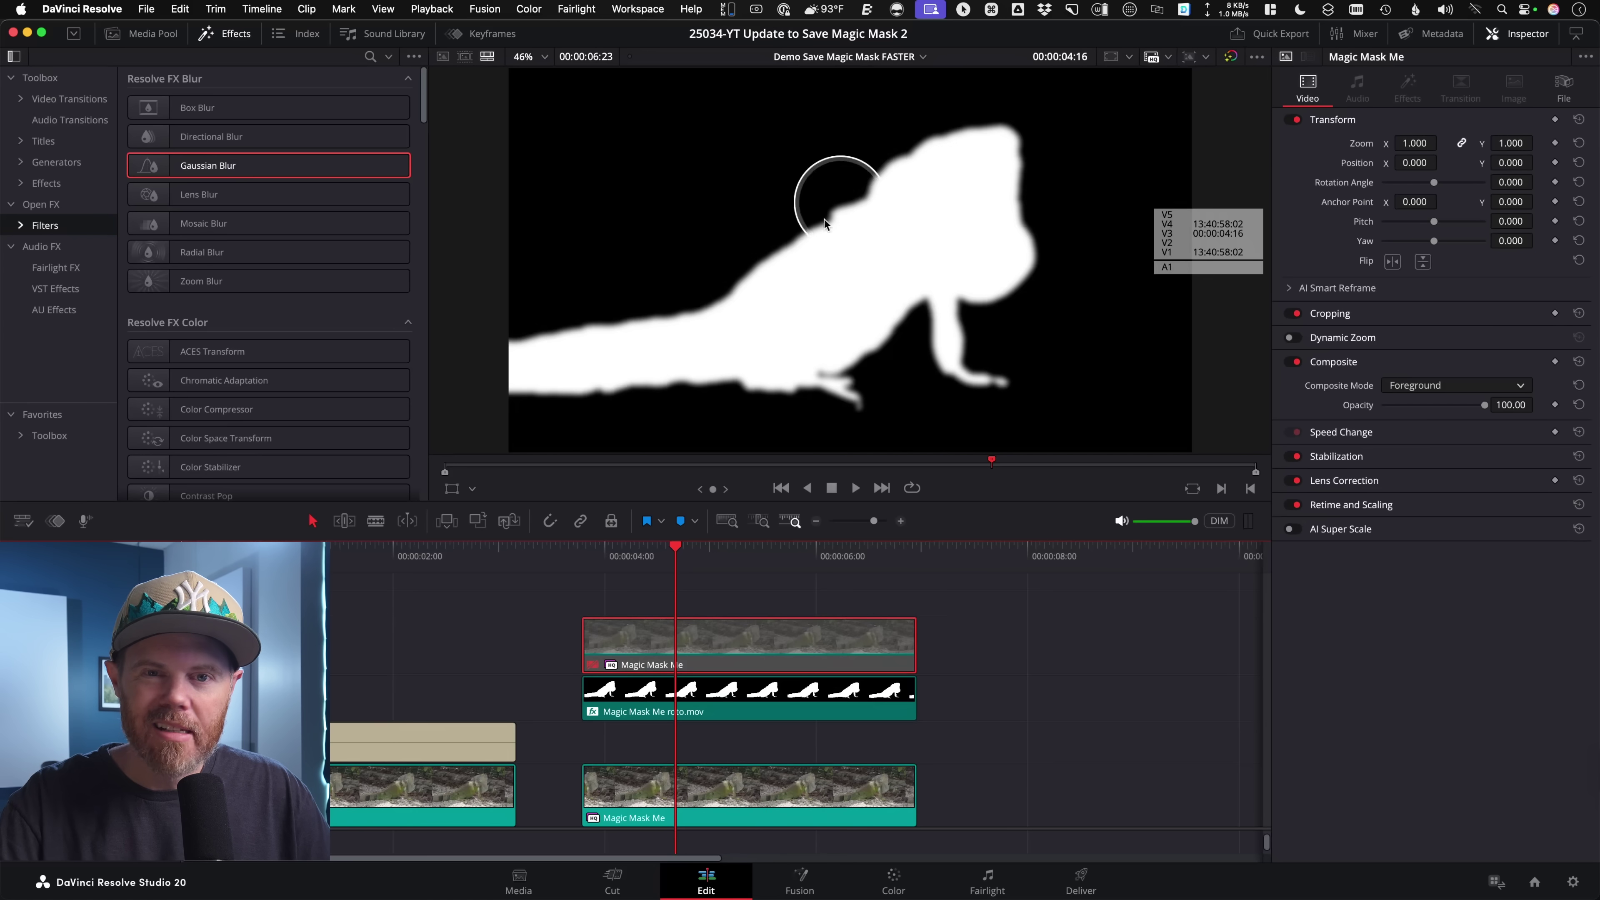